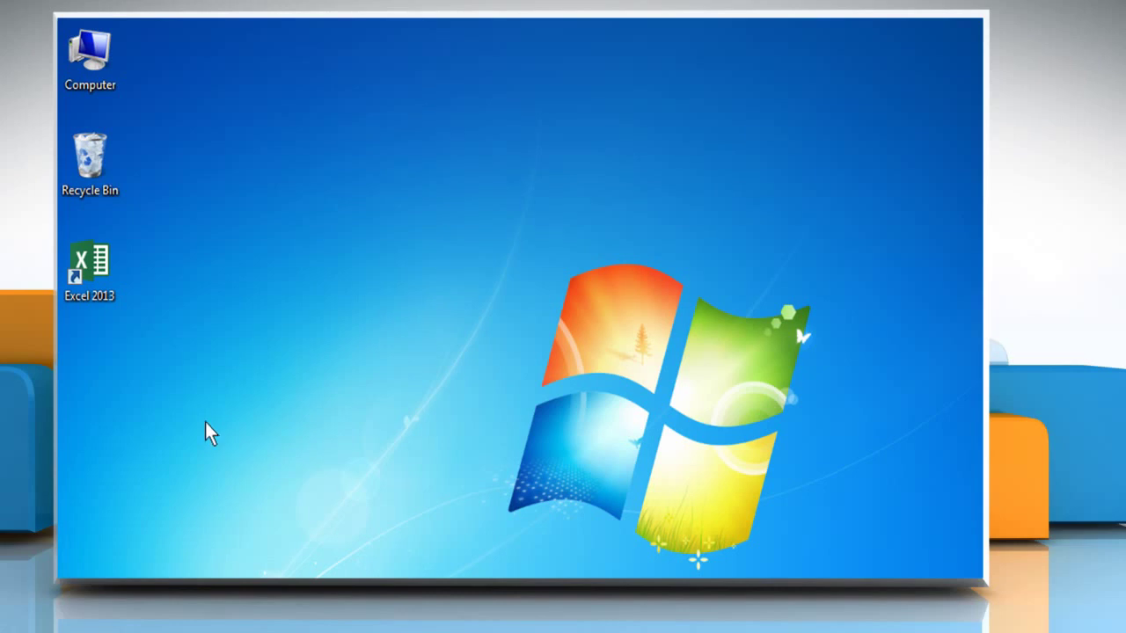
- Launch Excel 2013 and preview the Test 2, Test 3 and Test 4 sheets
{"action": "right_click", "coordinate": [102, 274]}
{"action": "left_click", "coordinate": [111, 283]}
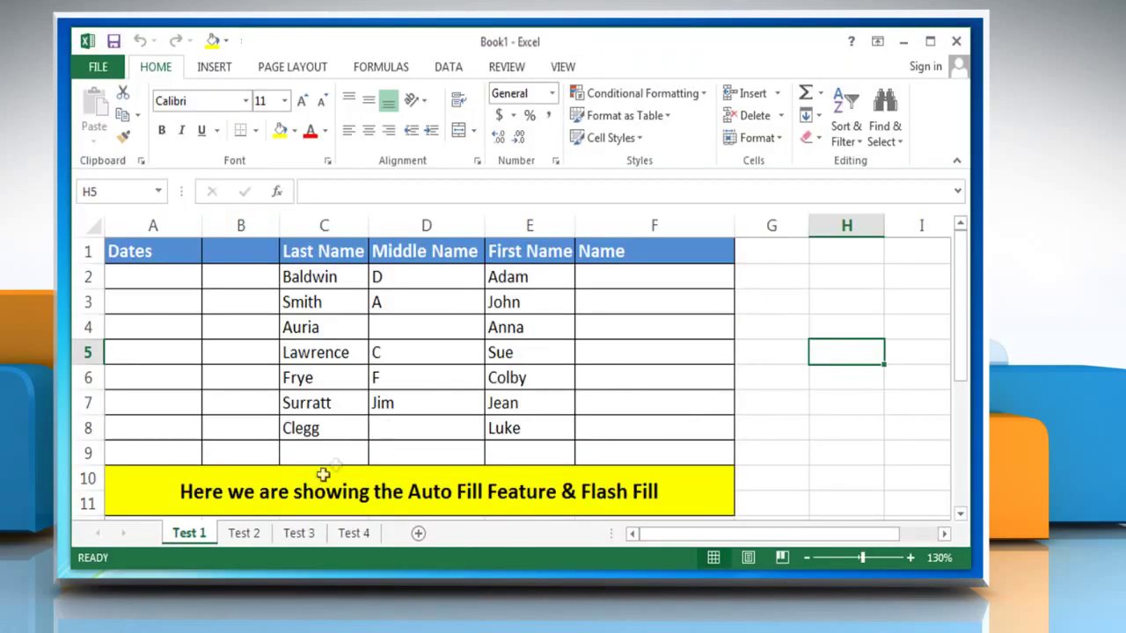
{"action": "left_click", "coordinate": [253, 533]}
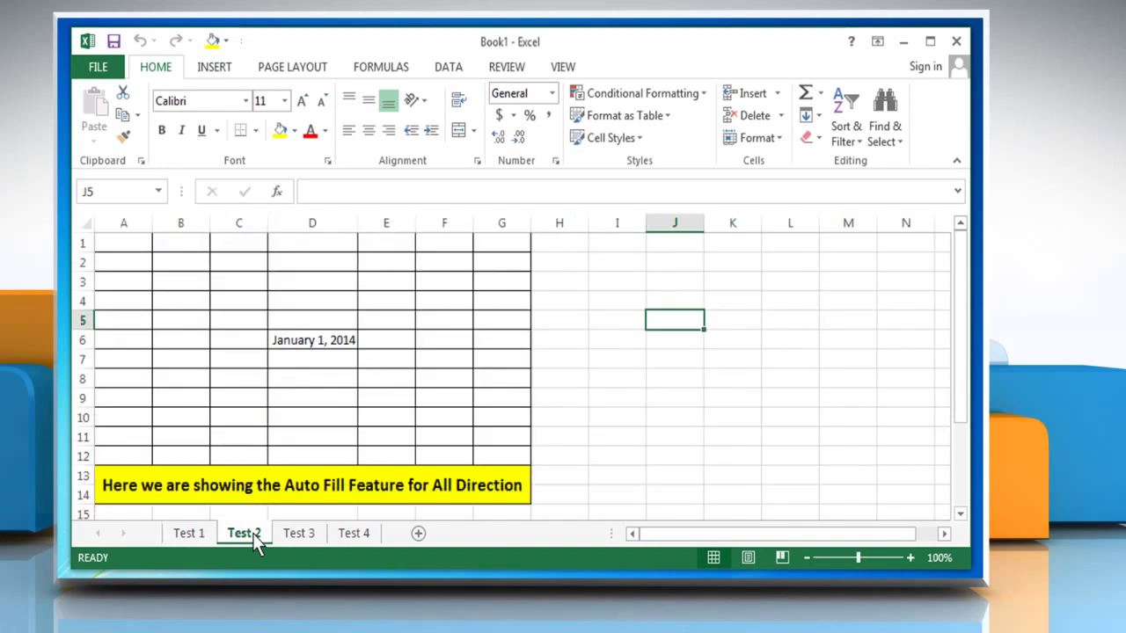
{"action": "left_click", "coordinate": [299, 536]}
{"action": "left_click", "coordinate": [362, 534]}
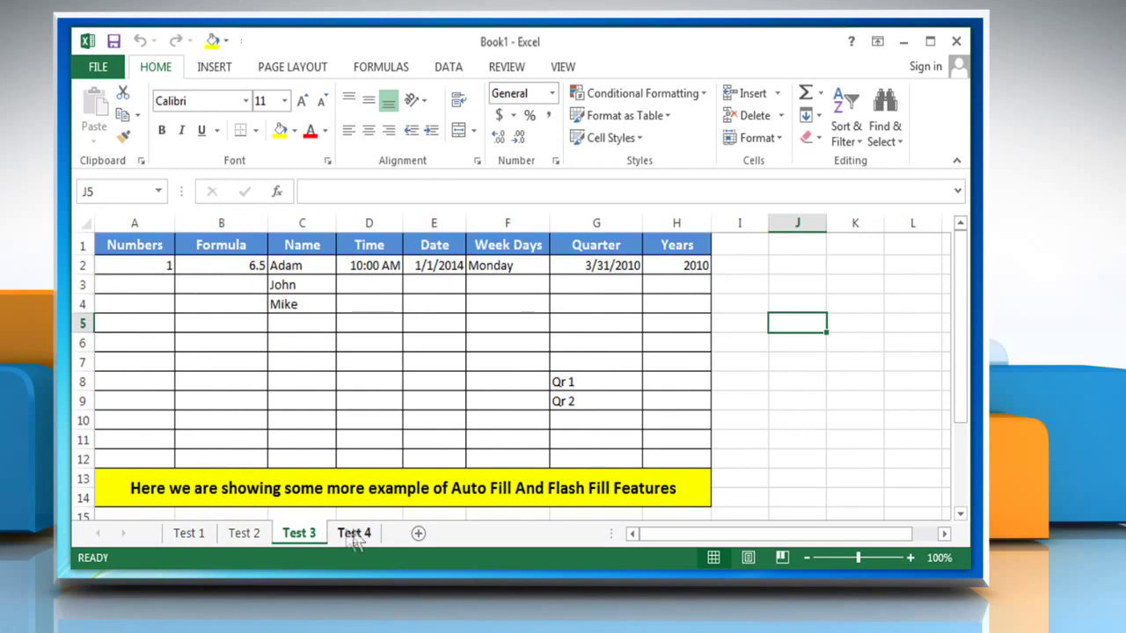
- On the Test 1 sheet, enter the start date 10/07/2011 in A2
{"action": "left_click", "coordinate": [188, 534]}
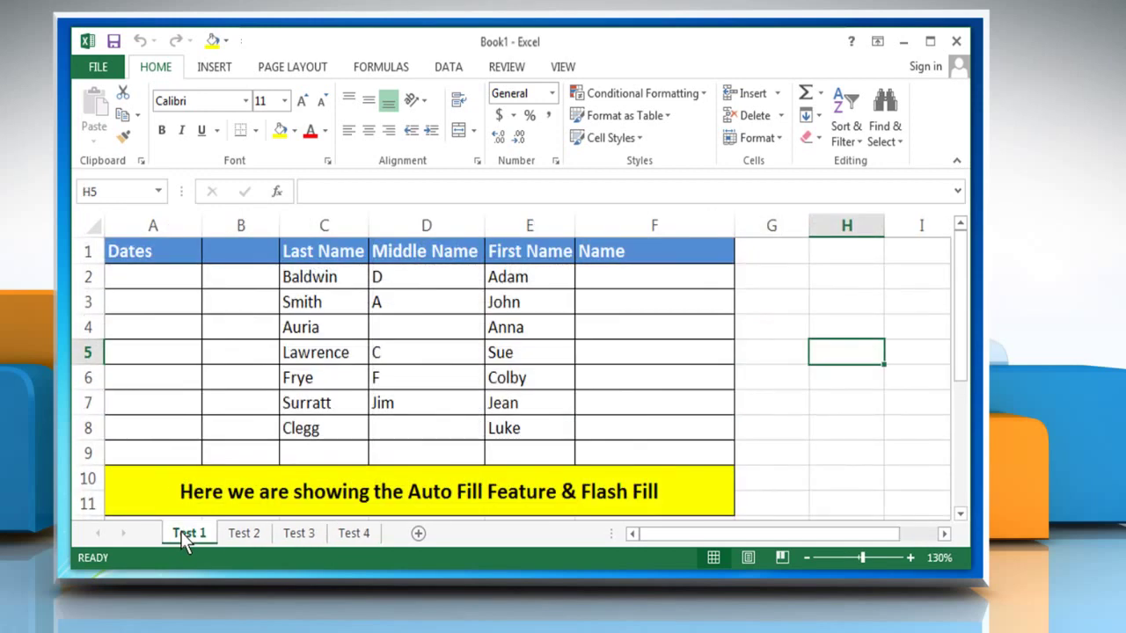
{"action": "left_click", "coordinate": [168, 280]}
{"action": "type", "text": "10/07/20"}
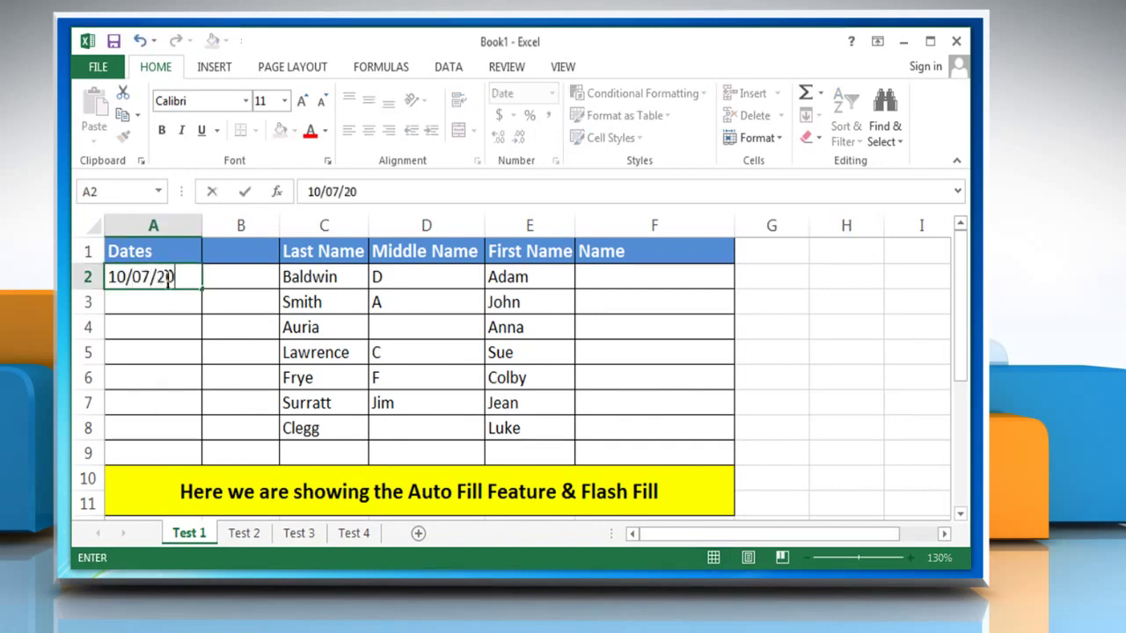
{"action": "type", "text": "11"}
{"action": "key", "text": "Return"}
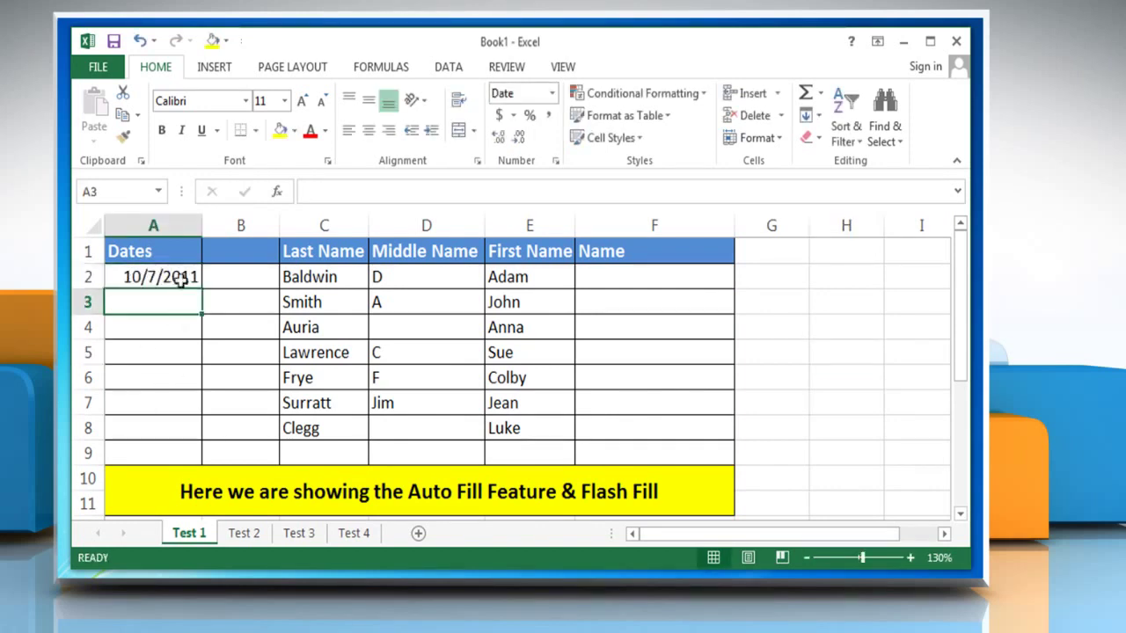
- Fill A2:A8 with yearly dates through 10/7/2017 using Fill Years
{"action": "left_click", "coordinate": [181, 277]}
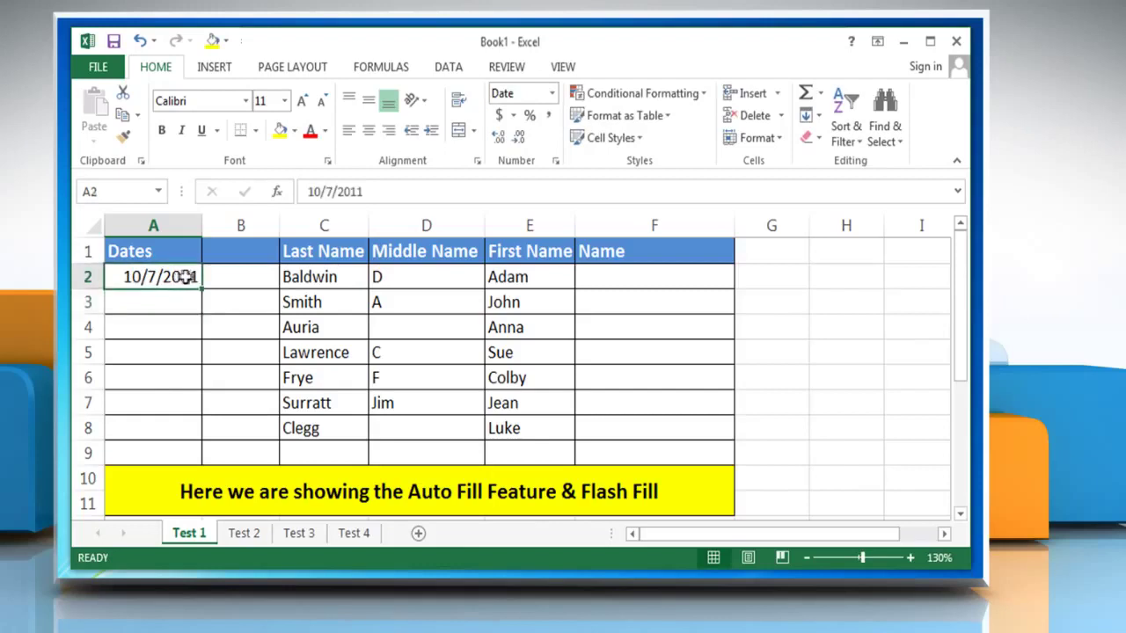
{"action": "left_click_drag", "start_coordinate": [201, 288], "coordinate": [201, 441]}
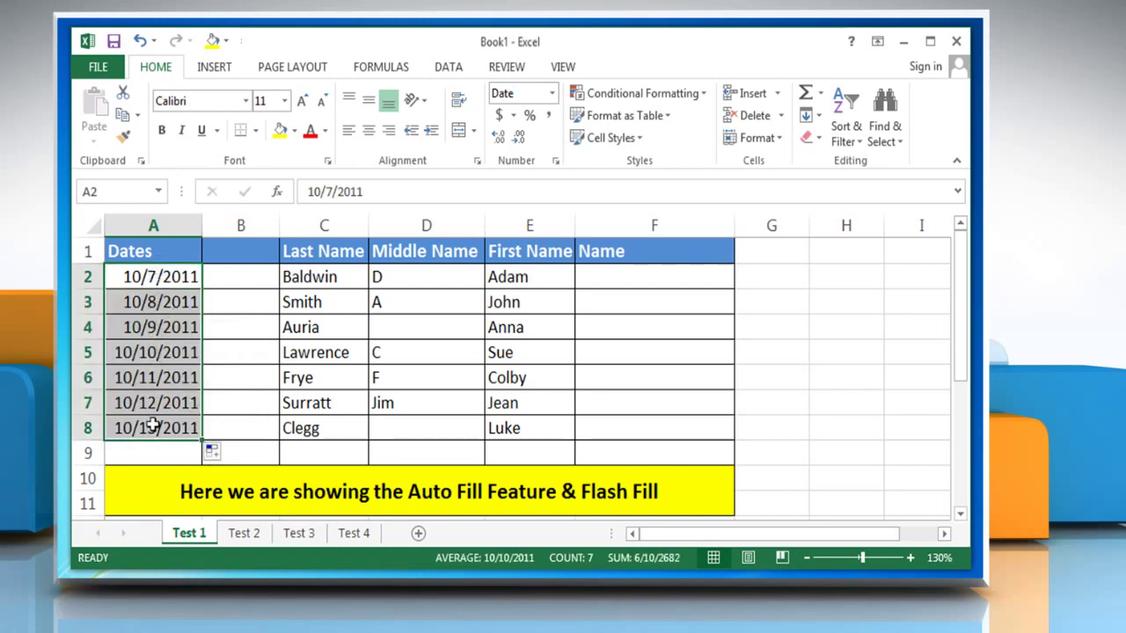
{"action": "left_click", "coordinate": [227, 453]}
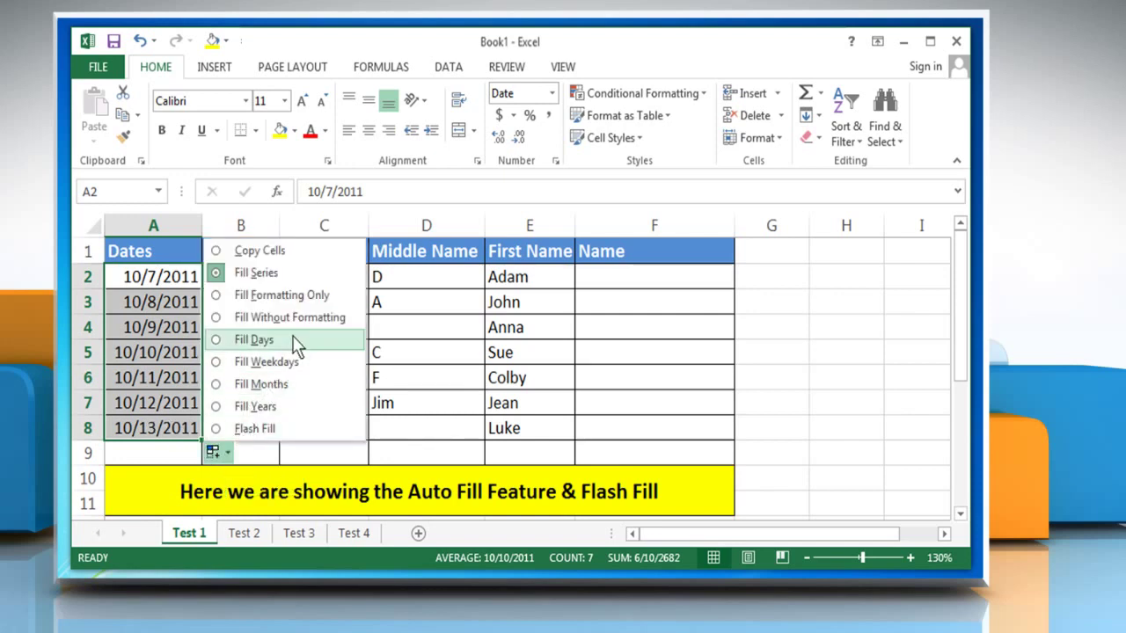
{"action": "left_click", "coordinate": [281, 405]}
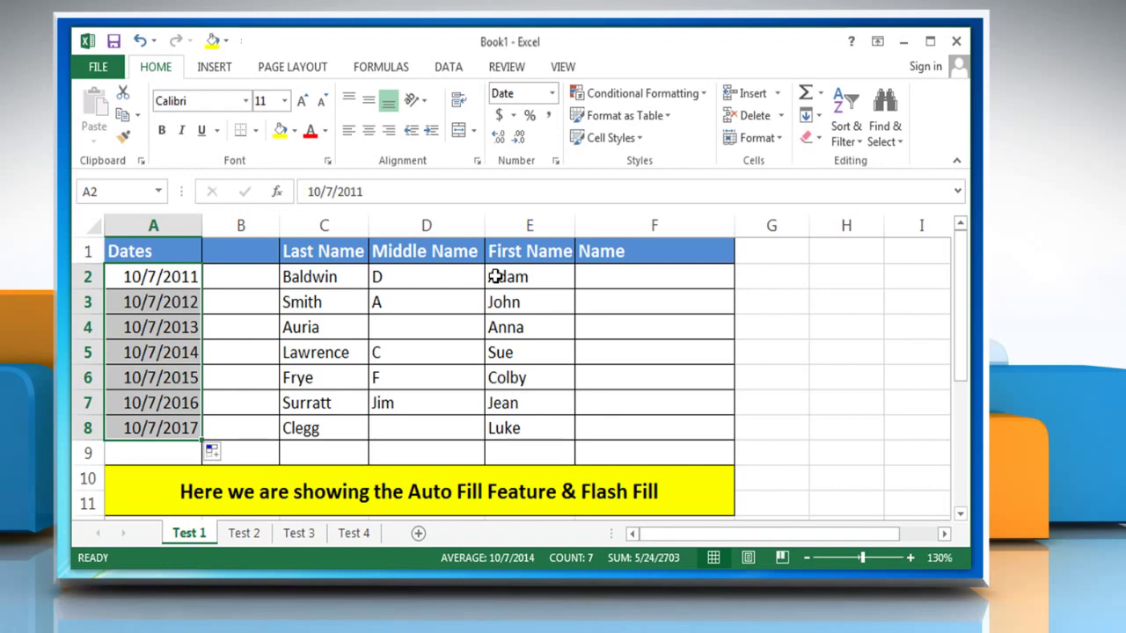
- Enter Adam Baldwin and John Smith, accept suggested names, then clear F3:F8
{"action": "left_click", "coordinate": [631, 277]}
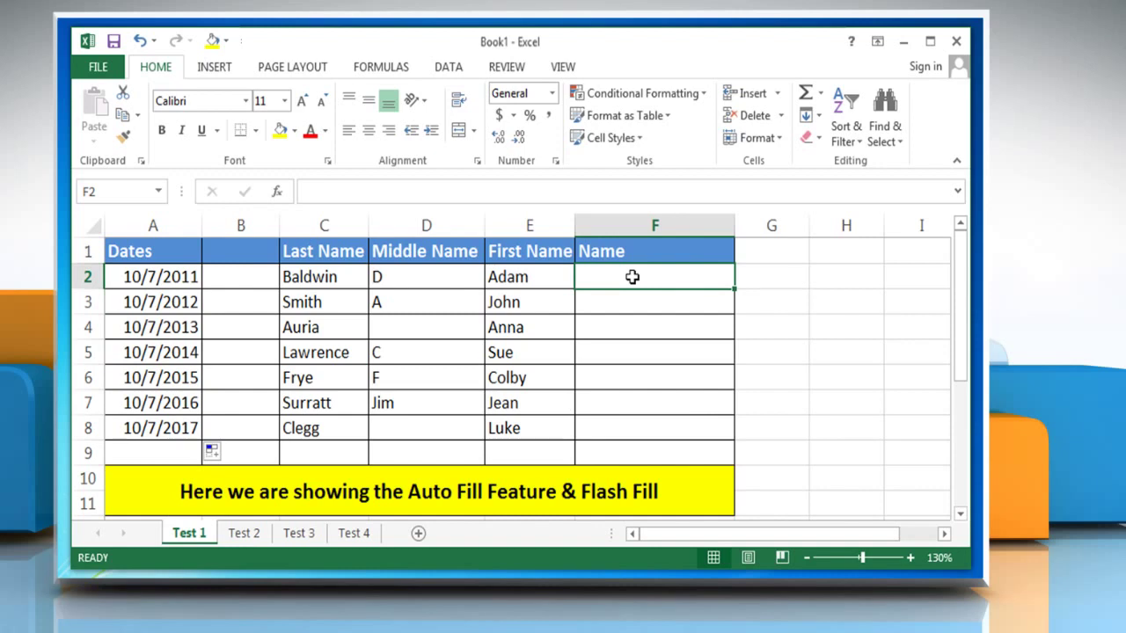
{"action": "type", "text": "Adam B"}
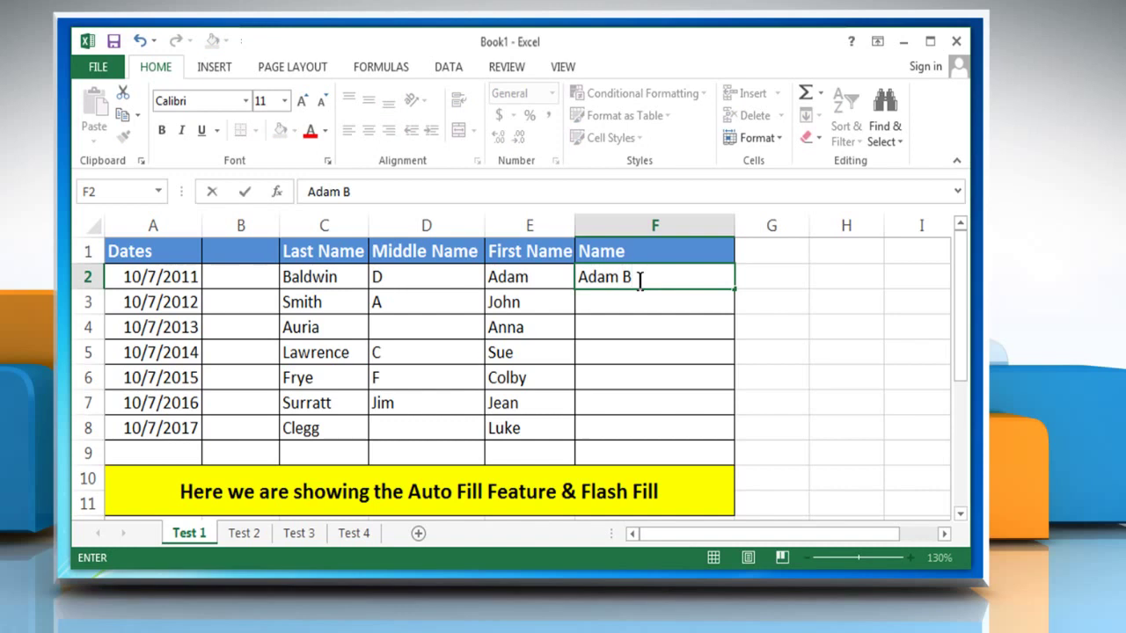
{"action": "type", "text": "aldwin"}
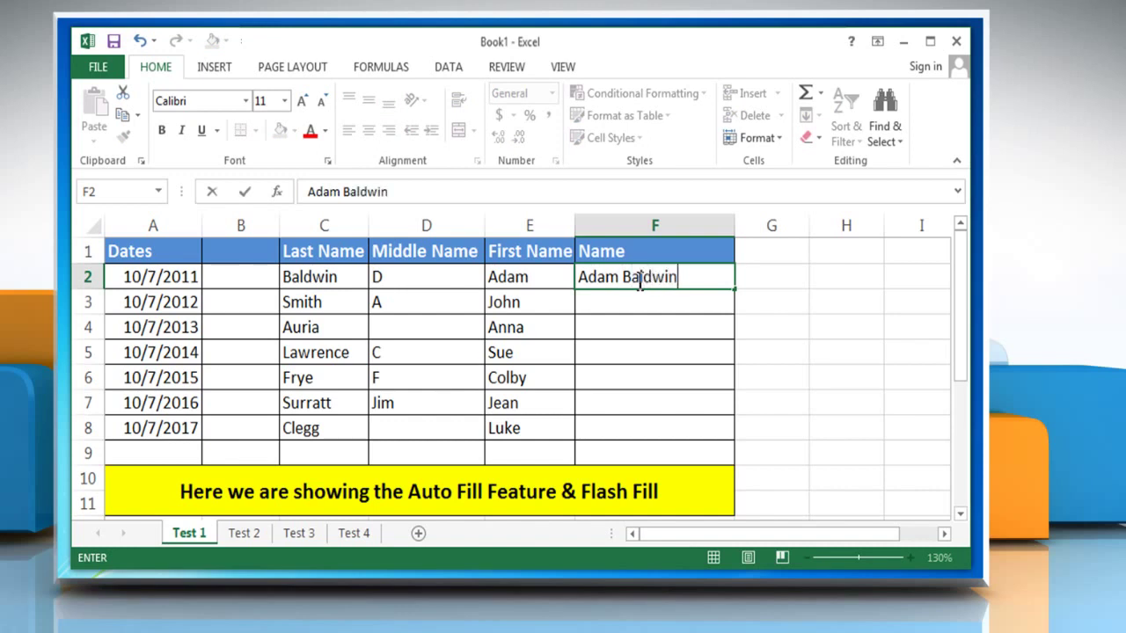
{"action": "key", "text": "Return"}
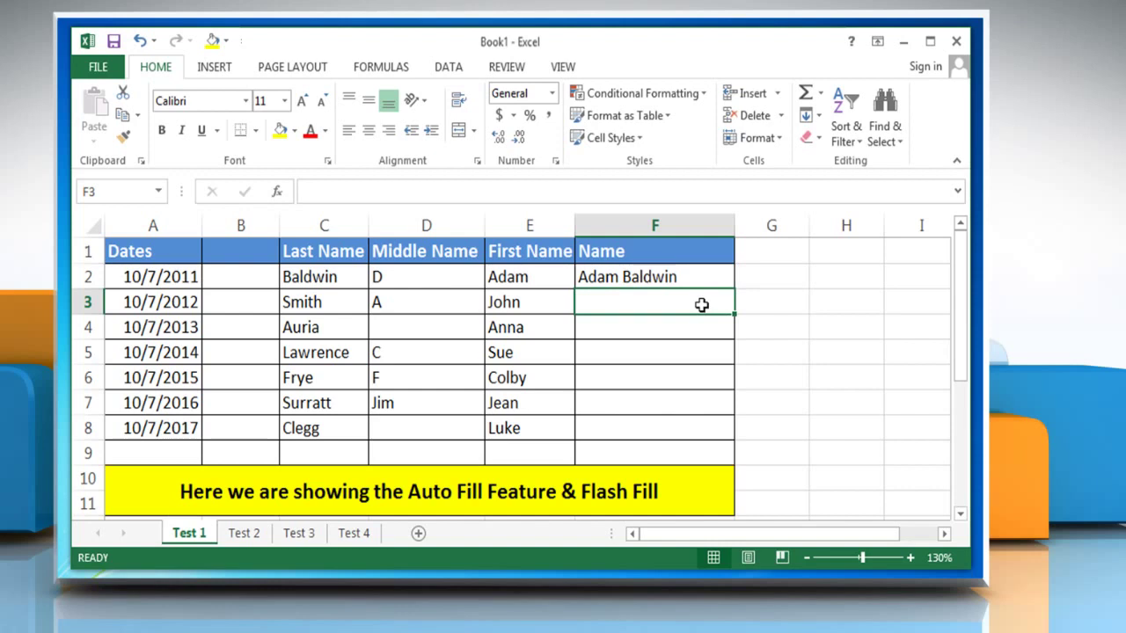
{"action": "type", "text": "John Smith"}
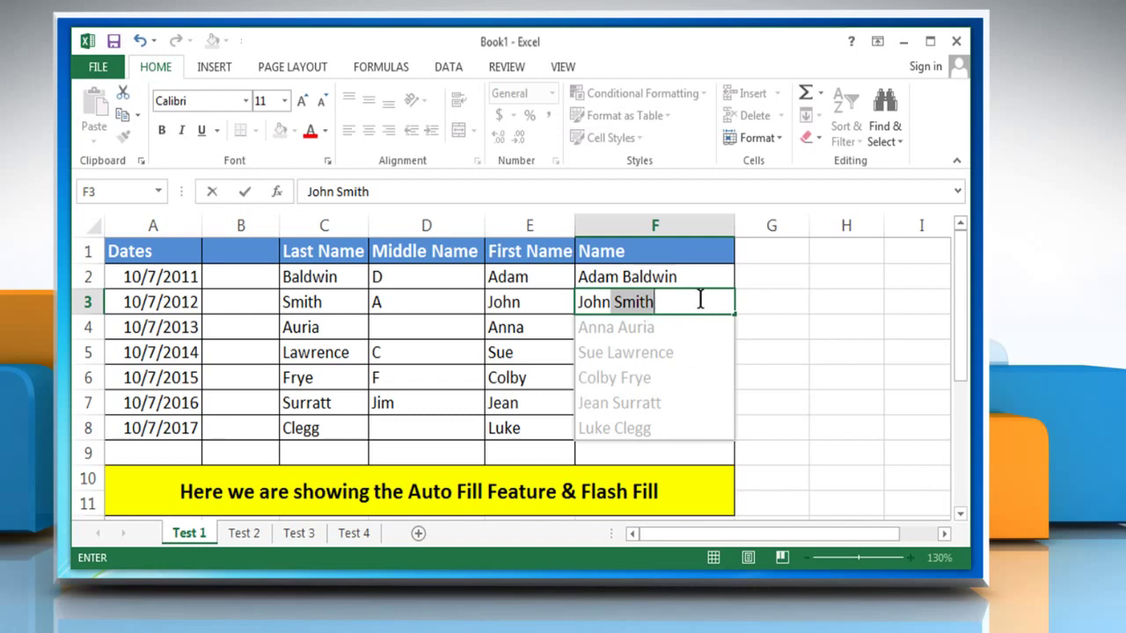
{"action": "key", "text": "Return"}
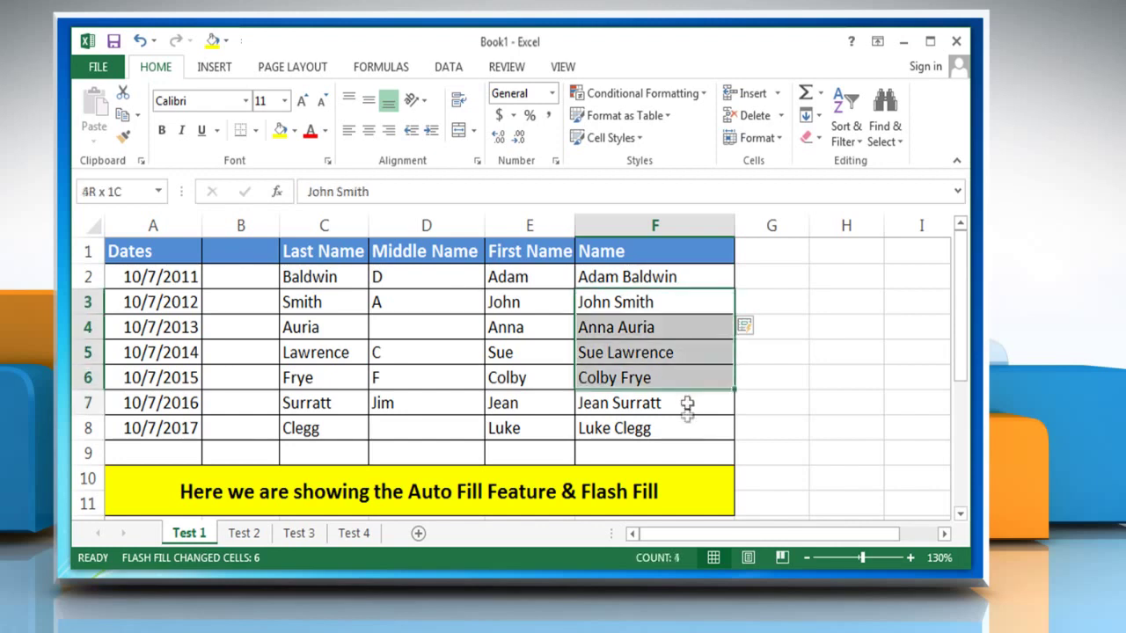
{"action": "left_click_drag", "start_coordinate": [681, 299], "coordinate": [687, 430]}
{"action": "key", "text": "Delete"}
- Drag Adam Baldwin down to F8 and convert it to Flash Fill full names
{"action": "left_click", "coordinate": [697, 278]}
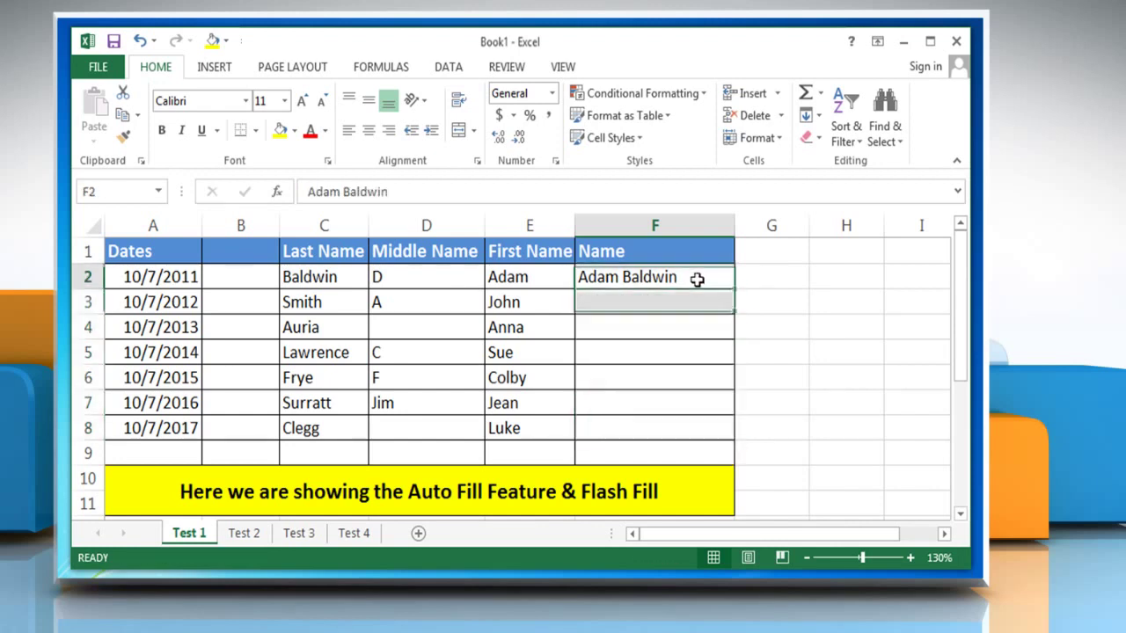
{"action": "left_click_drag", "start_coordinate": [733, 290], "coordinate": [730, 444]}
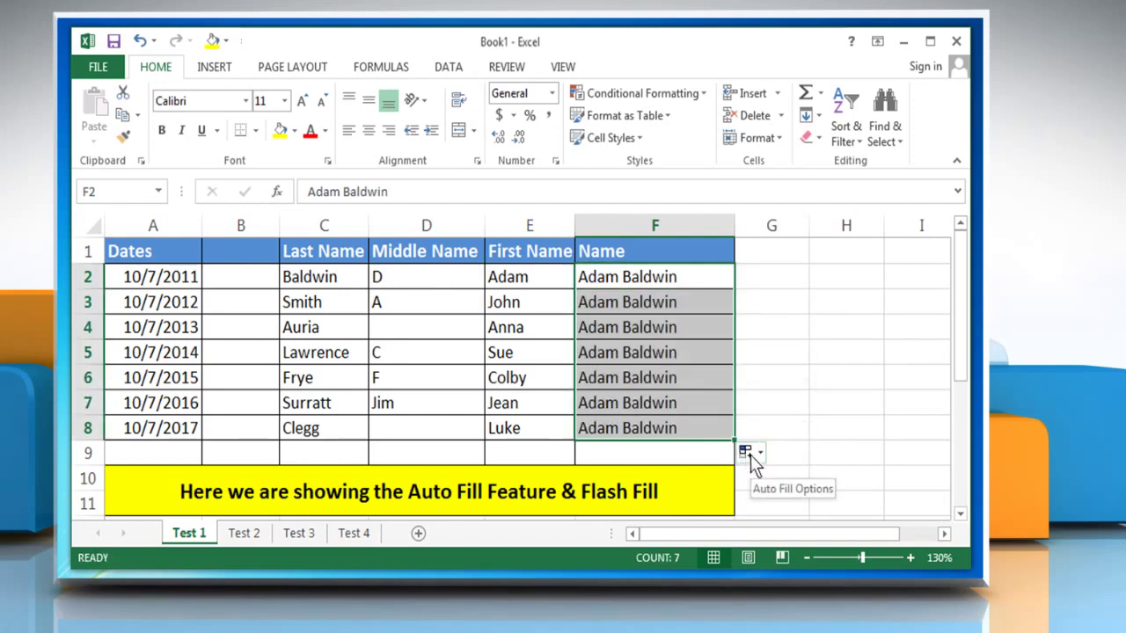
{"action": "left_click", "coordinate": [758, 454]}
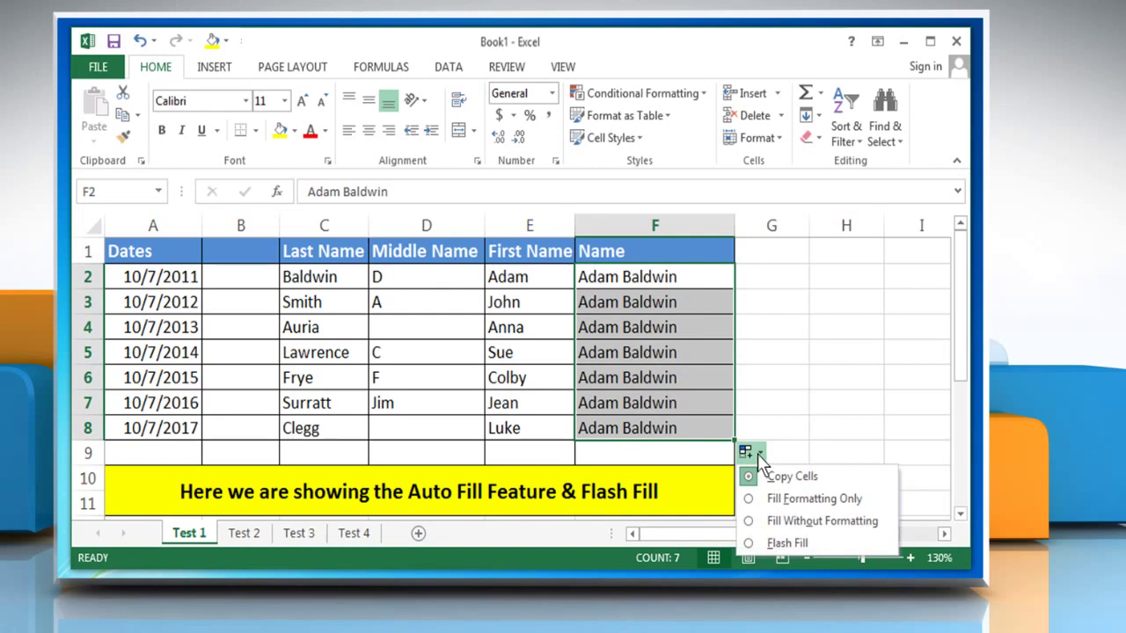
{"action": "left_click", "coordinate": [793, 538]}
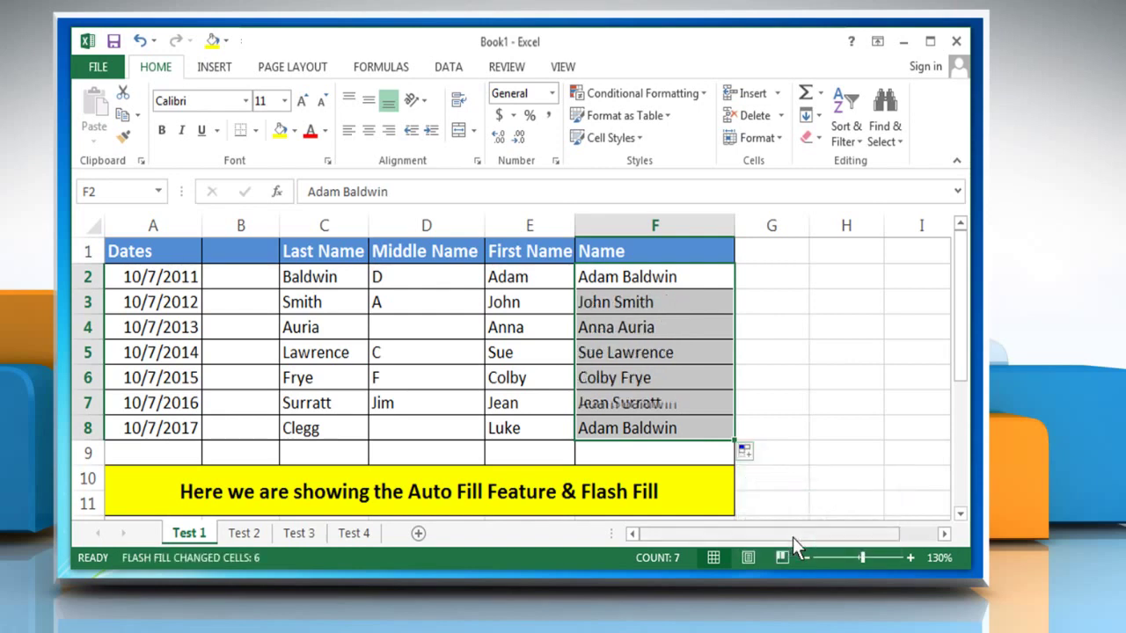
{"action": "left_click", "coordinate": [793, 350]}
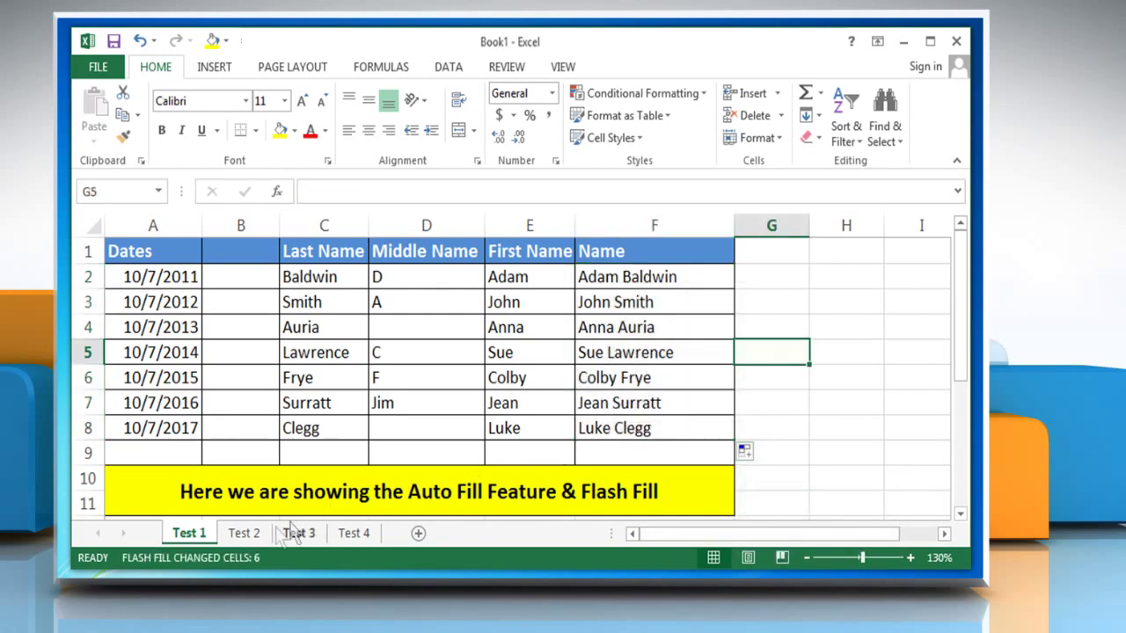
- On Test 2, fill row 6 leftward from D6 with yearly January 1 dates using Fill Years
{"action": "left_click", "coordinate": [247, 534]}
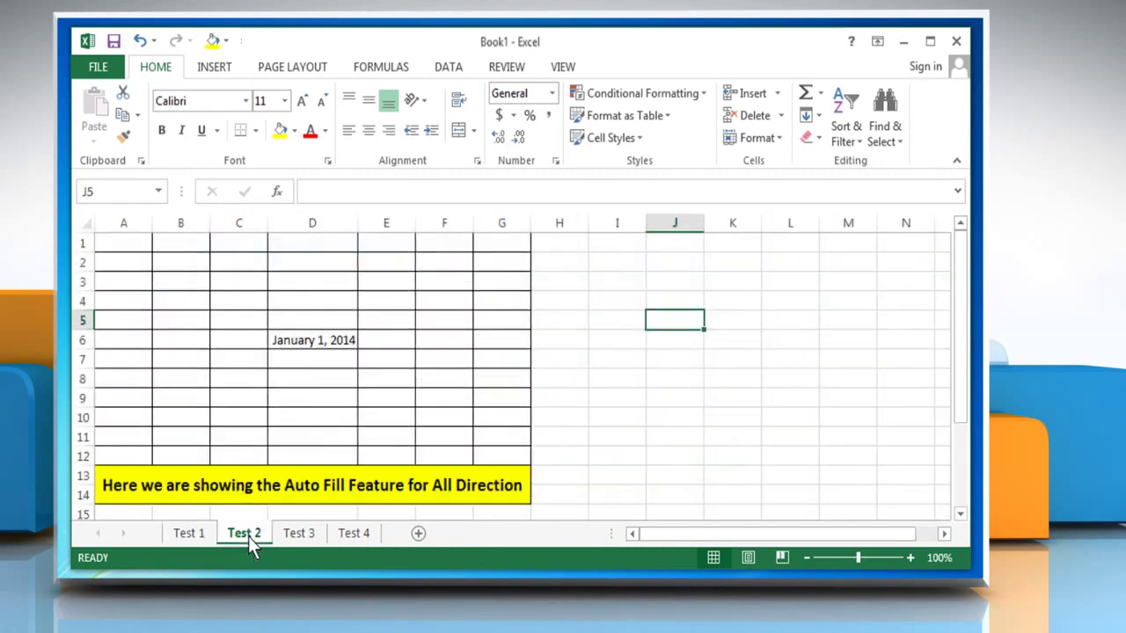
{"action": "left_click", "coordinate": [319, 339]}
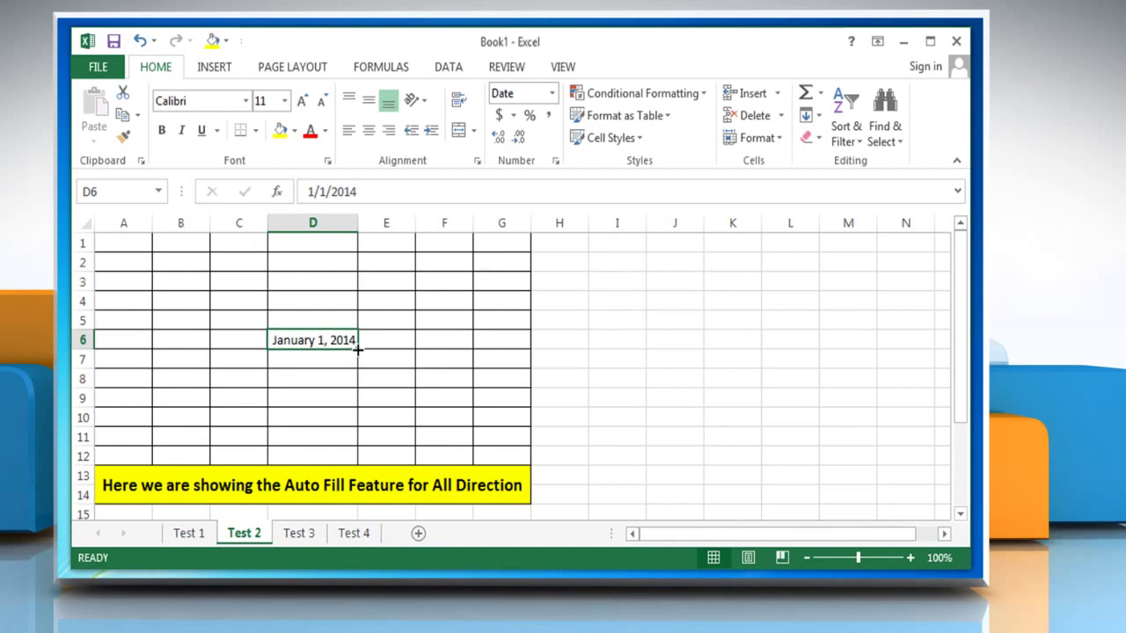
{"action": "left_click_drag", "start_coordinate": [357, 348], "coordinate": [354, 384]}
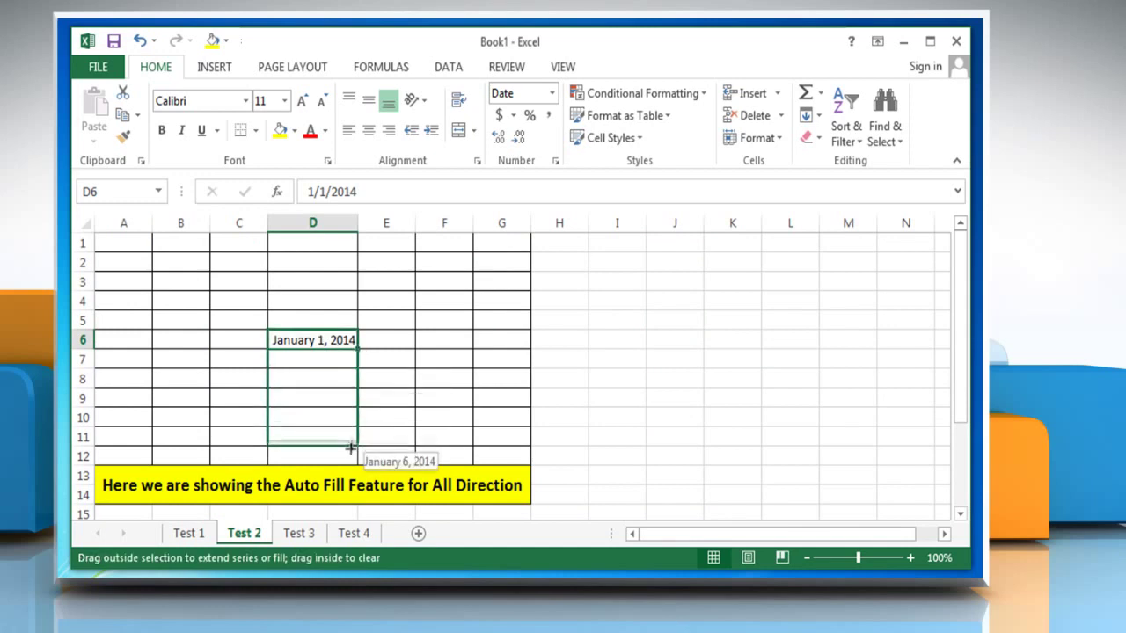
{"action": "mouse_move", "coordinate": [354, 384]}
{"action": "left_mouse_down"}
{"action": "mouse_move", "coordinate": [355, 274]}
{"action": "mouse_move", "coordinate": [333, 340]}
{"action": "mouse_move", "coordinate": [112, 352]}
{"action": "left_mouse_up"}
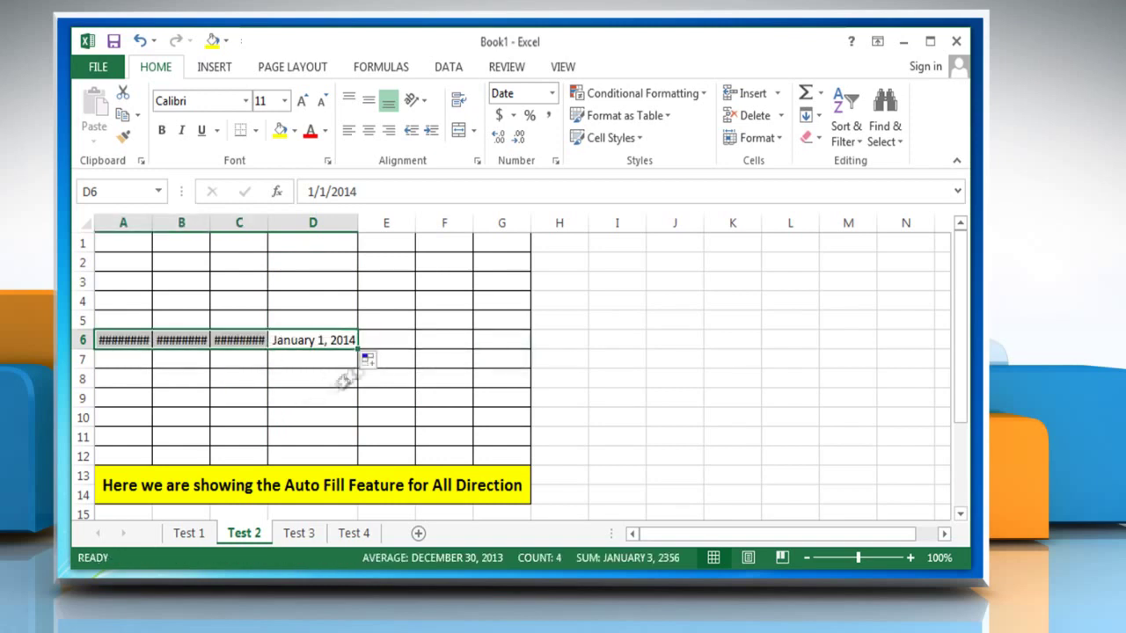
{"action": "left_click", "coordinate": [382, 362]}
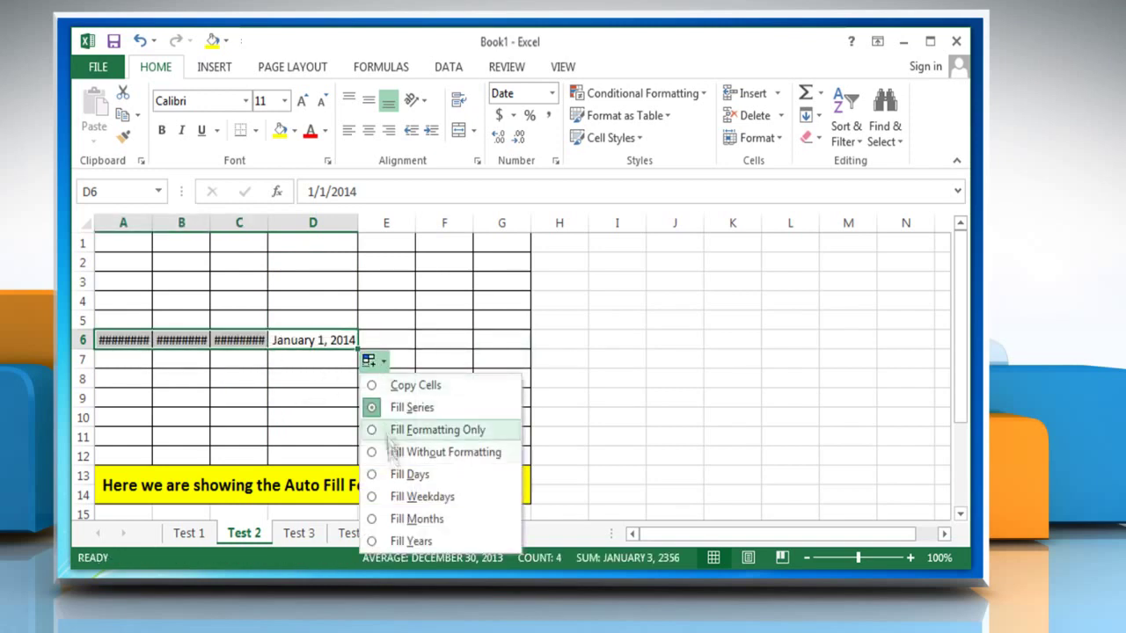
{"action": "left_click", "coordinate": [404, 541]}
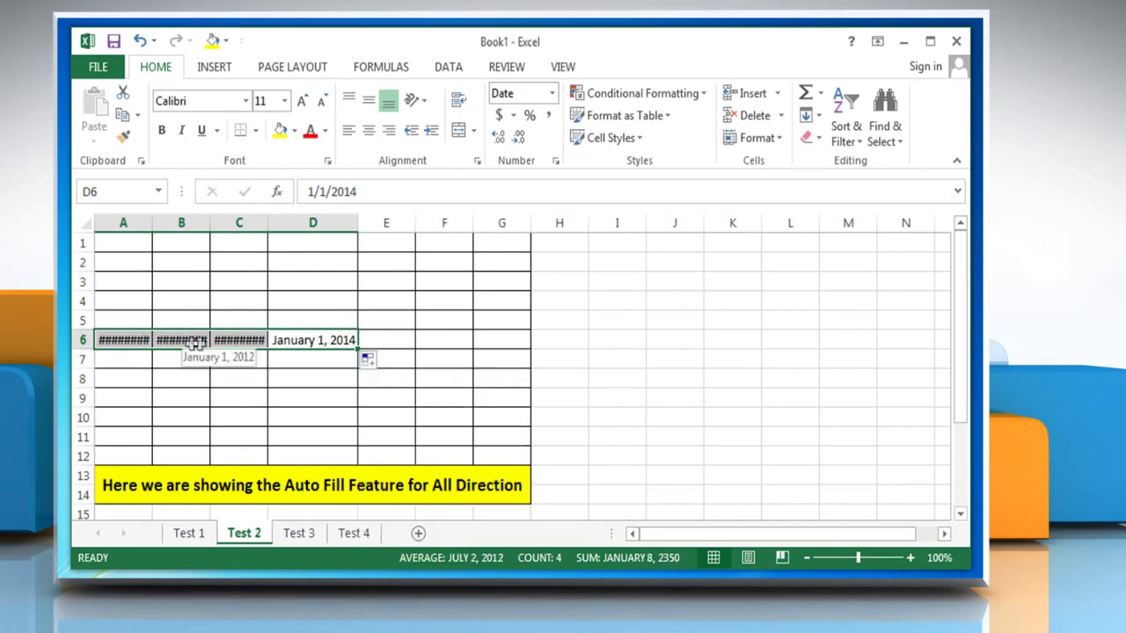
- Auto-fit columns A, B and C so the dates display fully
{"action": "double_click", "coordinate": [152, 222]}
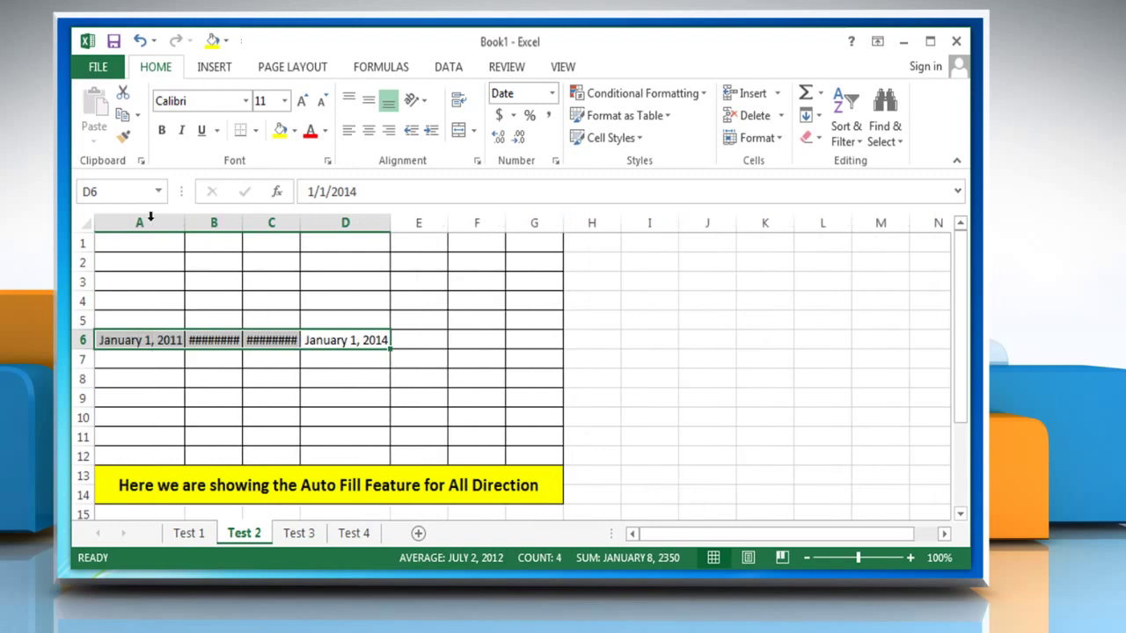
{"action": "double_click", "coordinate": [242, 226]}
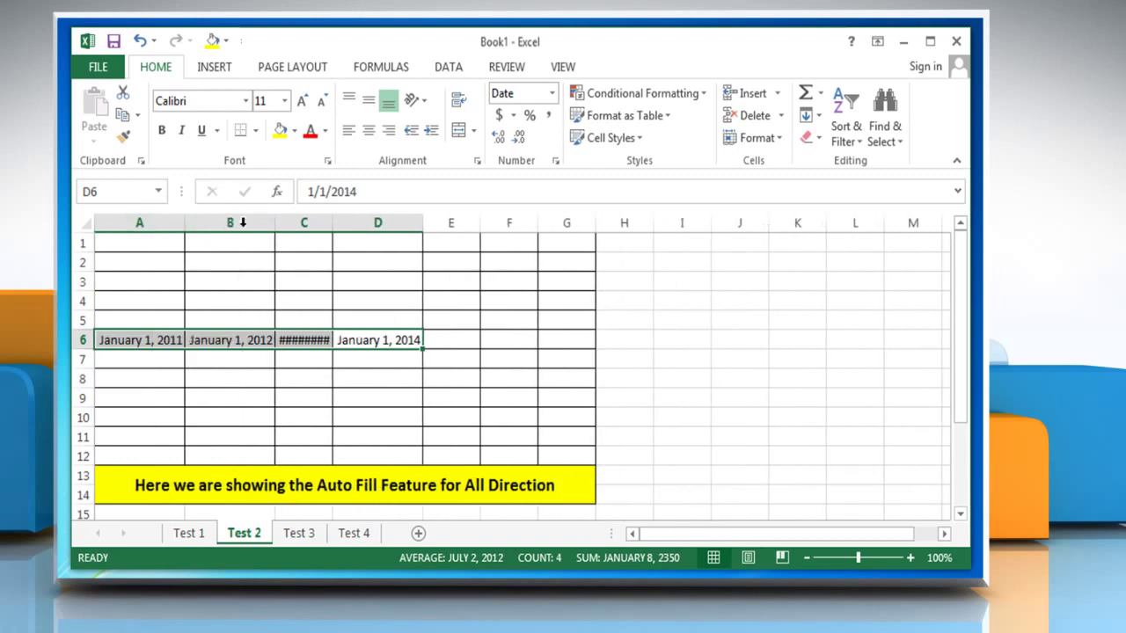
{"action": "double_click", "coordinate": [332, 223]}
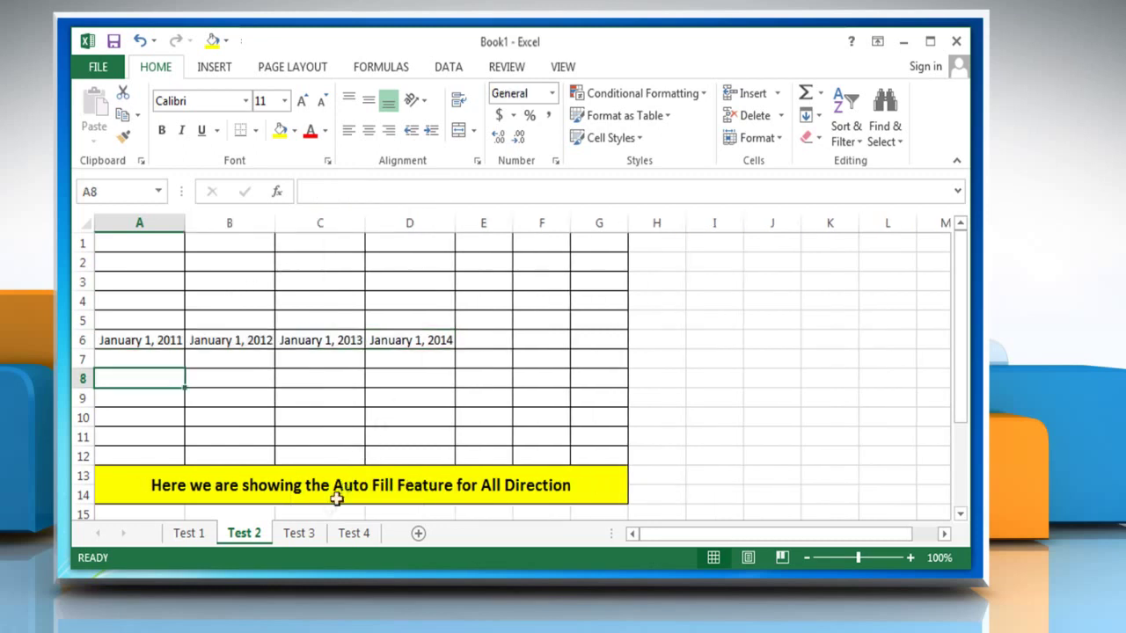
- On Test 3, copy the 1 in A2 down the Numbers column, then clear it
{"action": "left_click", "coordinate": [299, 533]}
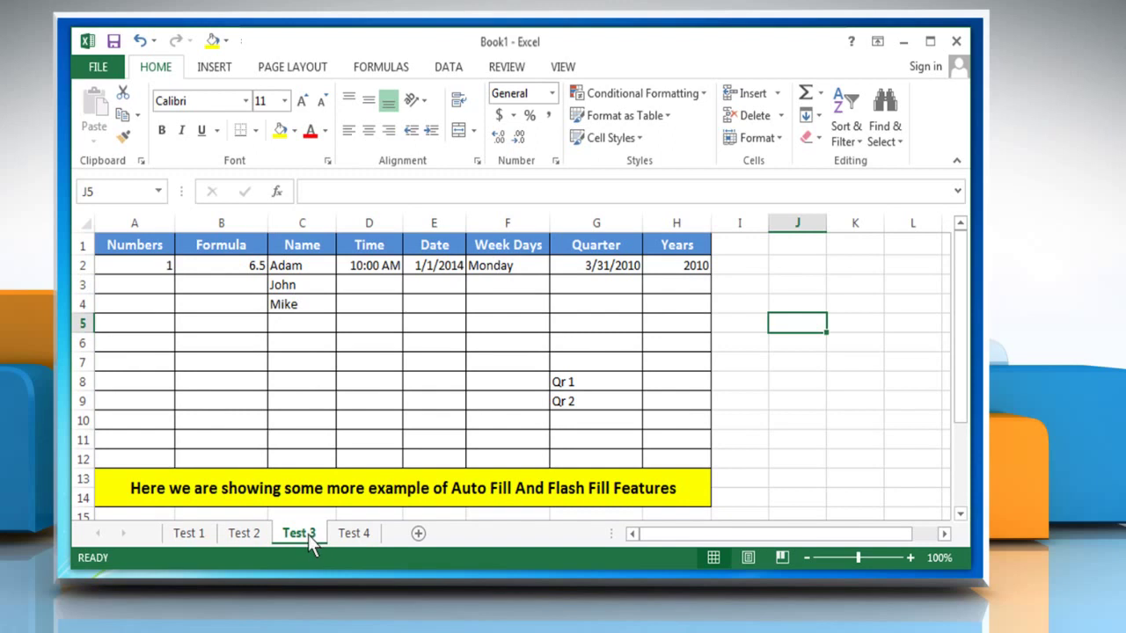
{"action": "left_click", "coordinate": [137, 268]}
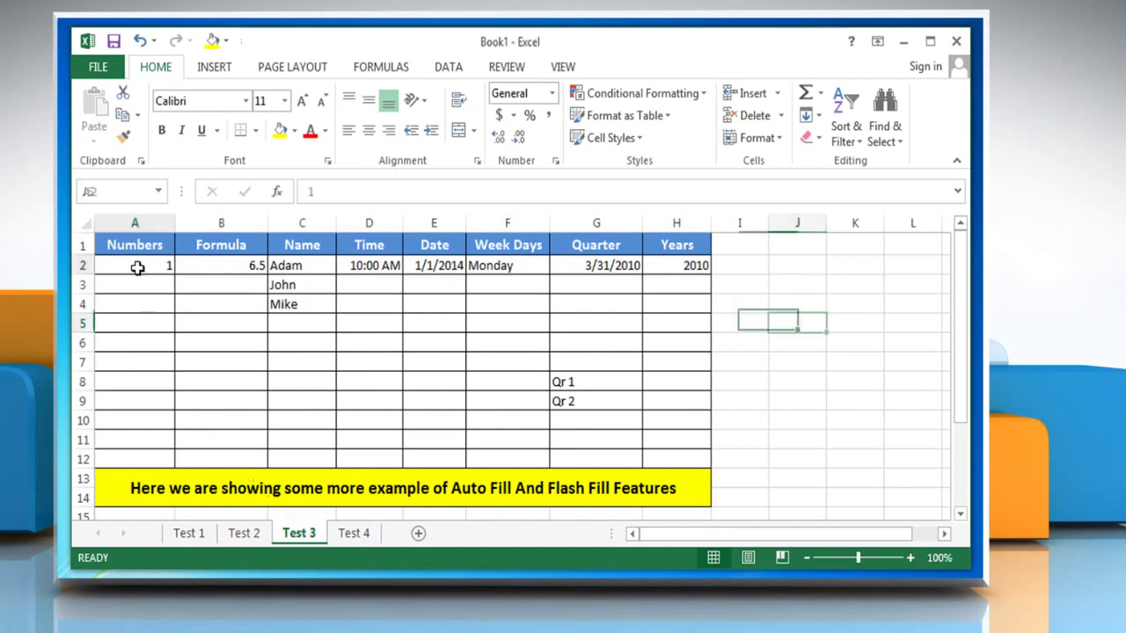
{"action": "left_click_drag", "start_coordinate": [174, 274], "coordinate": [171, 447]}
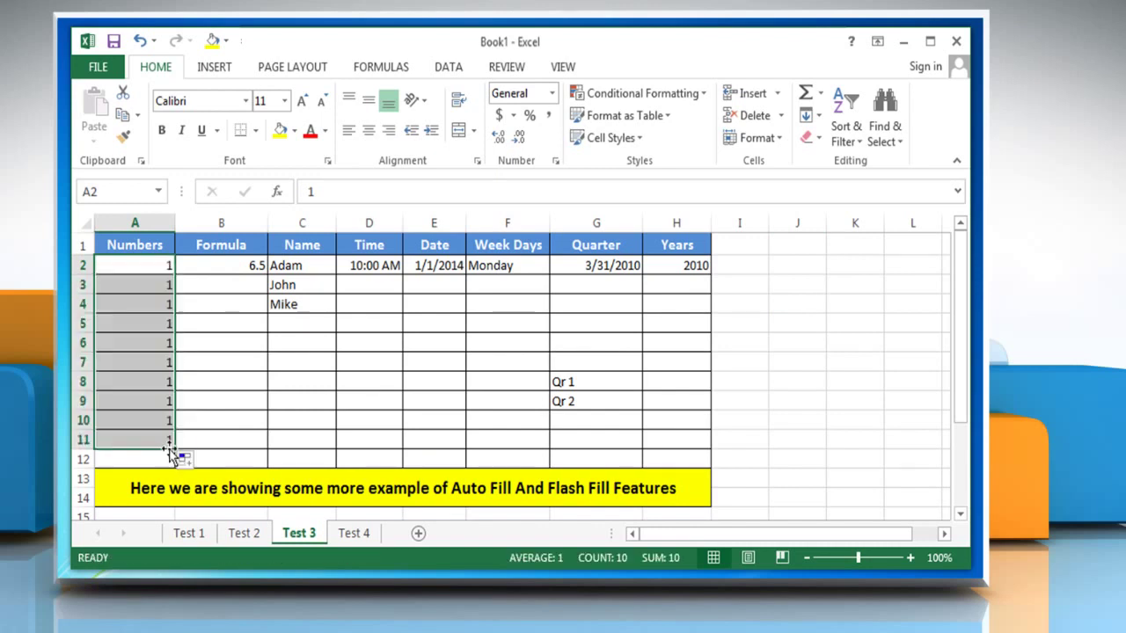
{"action": "left_click_drag", "start_coordinate": [146, 284], "coordinate": [147, 435]}
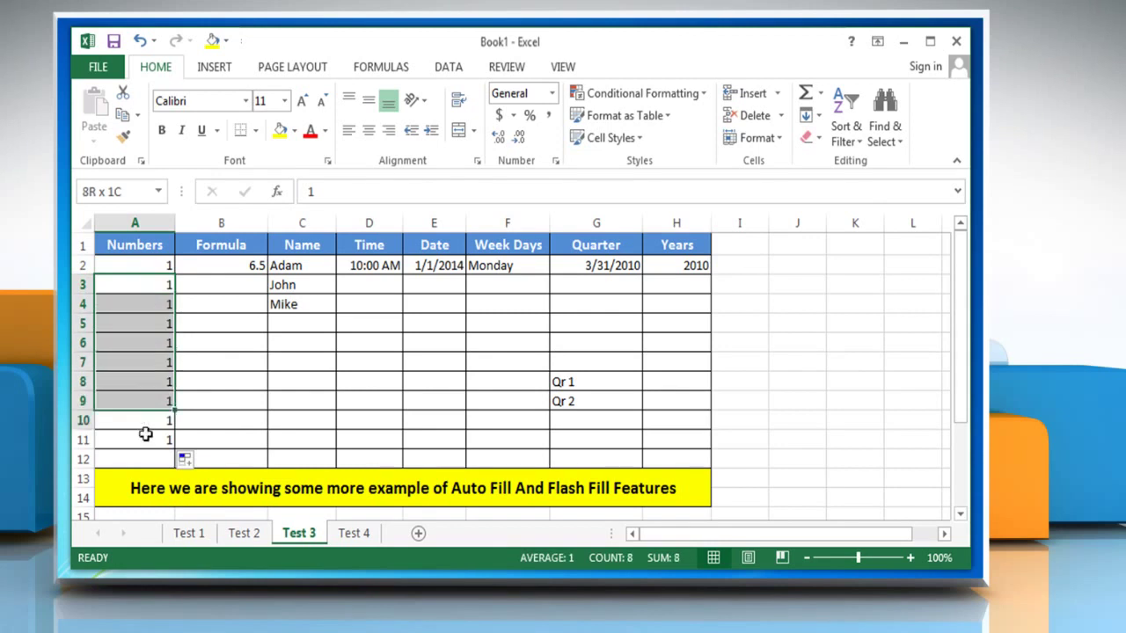
{"action": "key", "text": "Delete"}
- Enter 2 in A3, extend the 1, 2 pattern to A11, then clear it
{"action": "left_click", "coordinate": [143, 282]}
{"action": "type", "text": "2"}
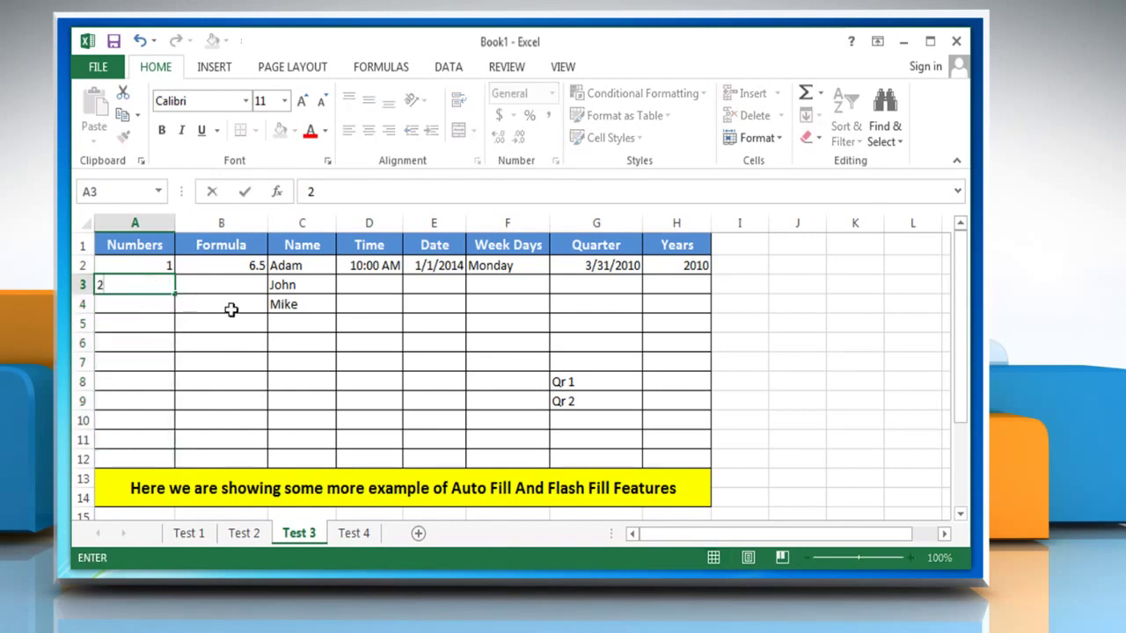
{"action": "key", "text": "Return"}
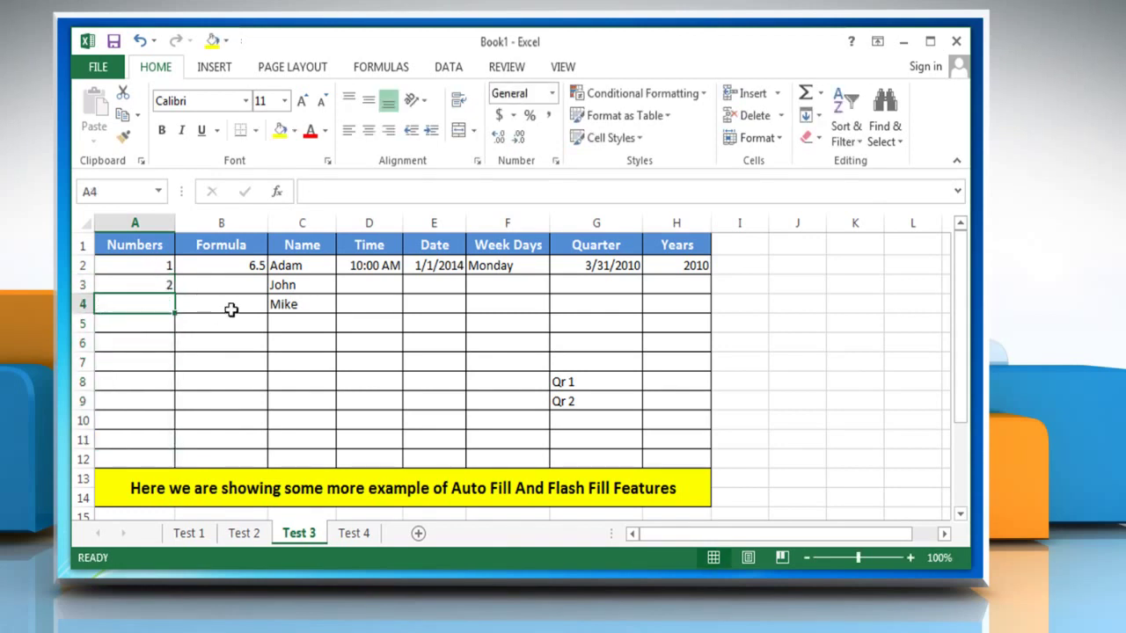
{"action": "mouse_move", "coordinate": [159, 269]}
{"action": "left_mouse_down"}
{"action": "mouse_move", "coordinate": [175, 297]}
{"action": "mouse_move", "coordinate": [170, 452]}
{"action": "left_mouse_up"}
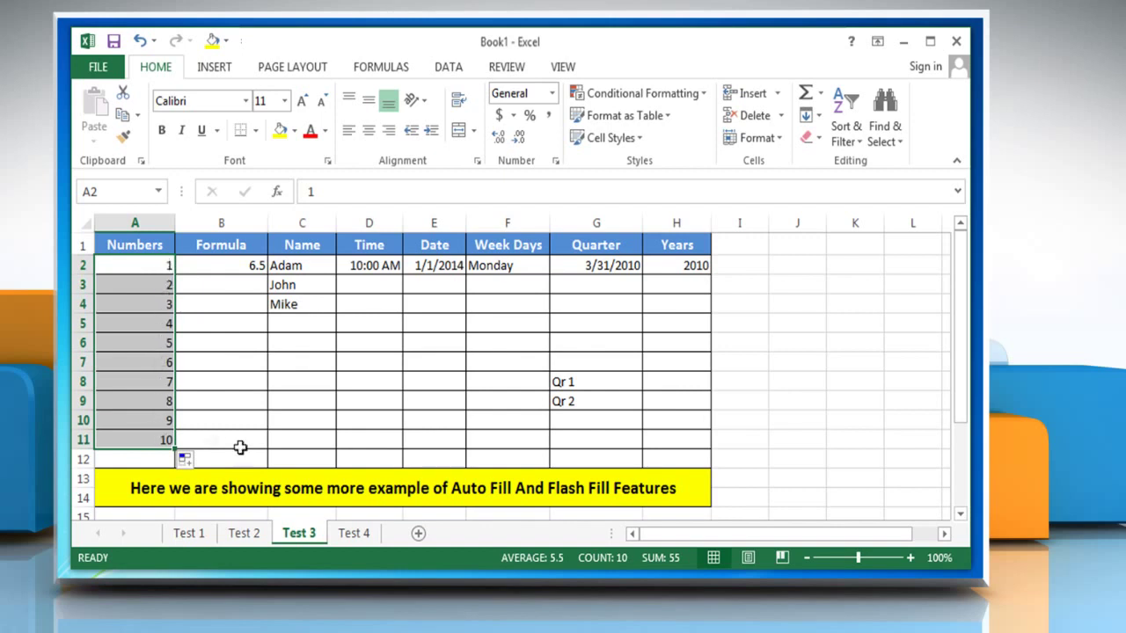
{"action": "left_click_drag", "start_coordinate": [150, 283], "coordinate": [152, 440]}
{"action": "key", "text": "Delete"}
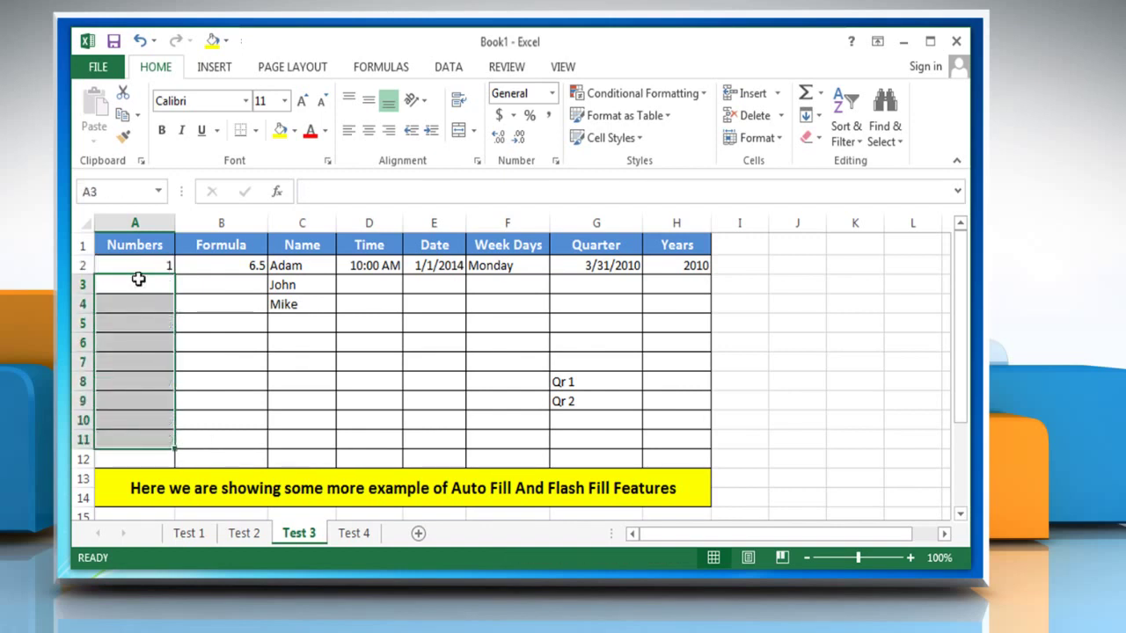
- Enter 3 and 5 below A2, extend the odd-number series to A11, then clear it
{"action": "left_click", "coordinate": [136, 284]}
{"action": "type", "text": "3"}
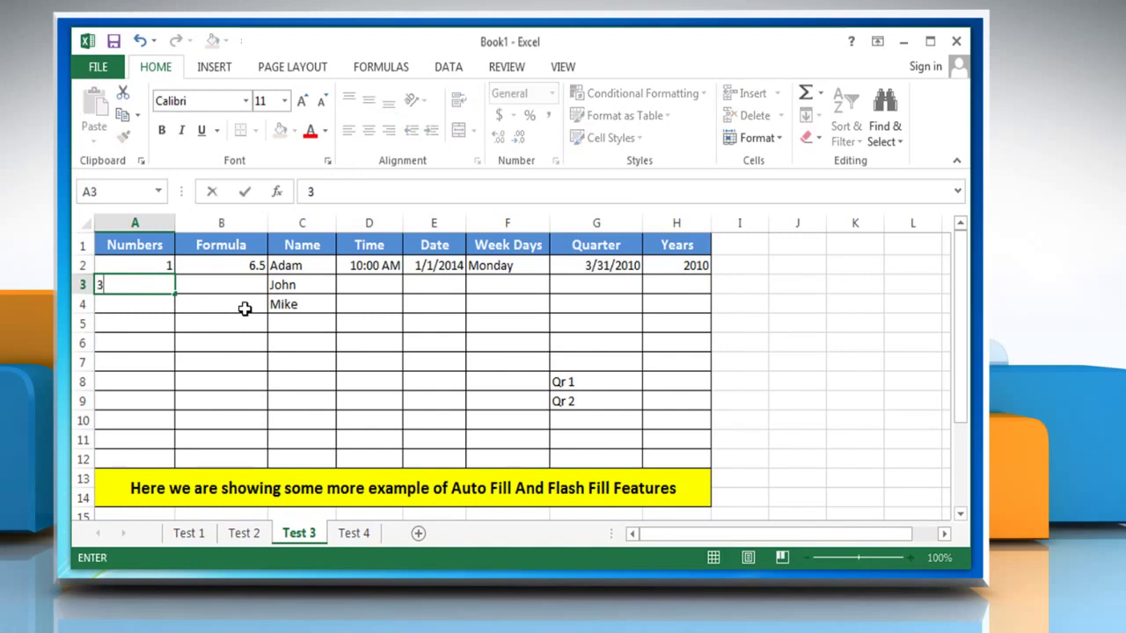
{"action": "key", "text": "Return"}
{"action": "type", "text": "5"}
{"action": "key", "text": "Return"}
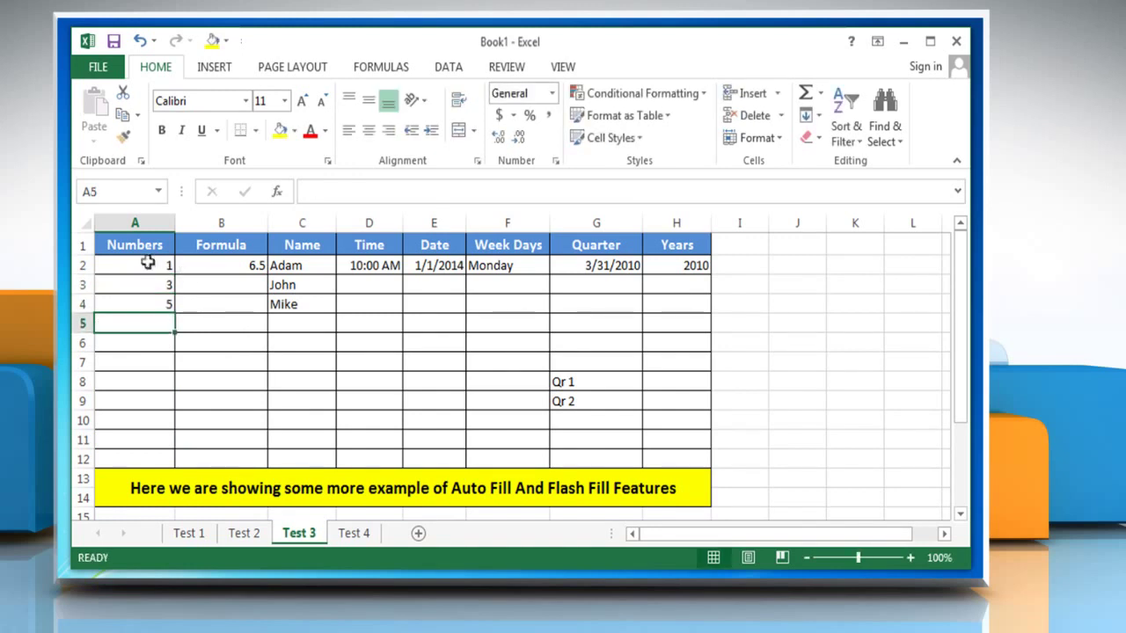
{"action": "left_click_drag", "start_coordinate": [147, 264], "coordinate": [149, 304]}
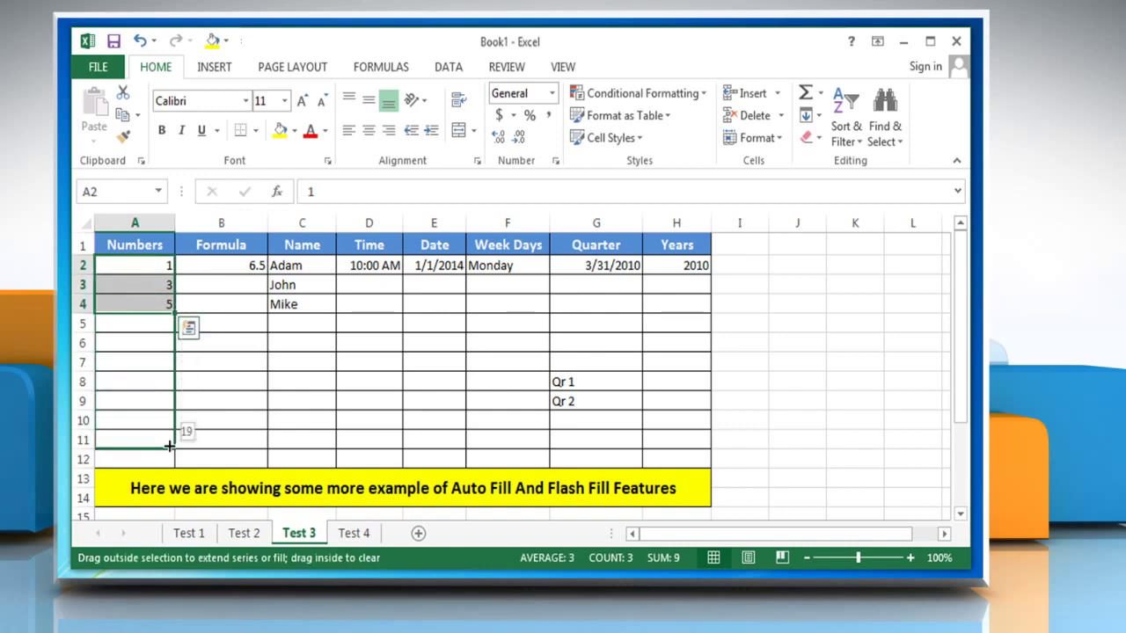
{"action": "left_click_drag", "start_coordinate": [176, 316], "coordinate": [168, 444]}
{"action": "left_click_drag", "start_coordinate": [160, 285], "coordinate": [156, 437]}
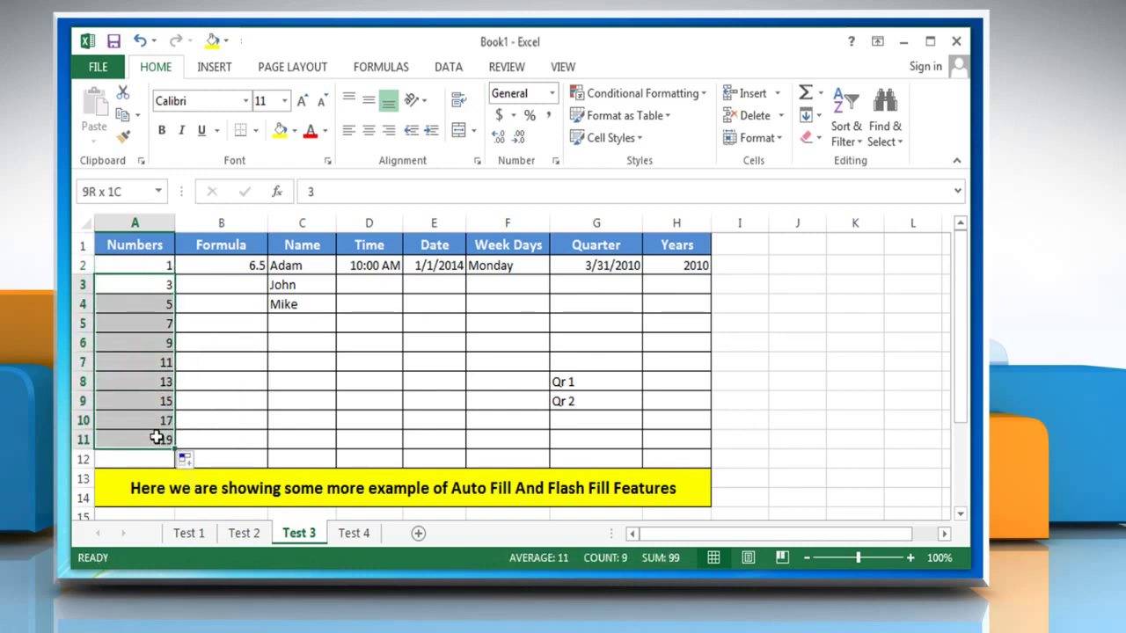
{"action": "key", "text": "Delete"}
- Drag the 1 in A2 down to A11 and choose Fill Series for 1–10
{"action": "left_click", "coordinate": [144, 264]}
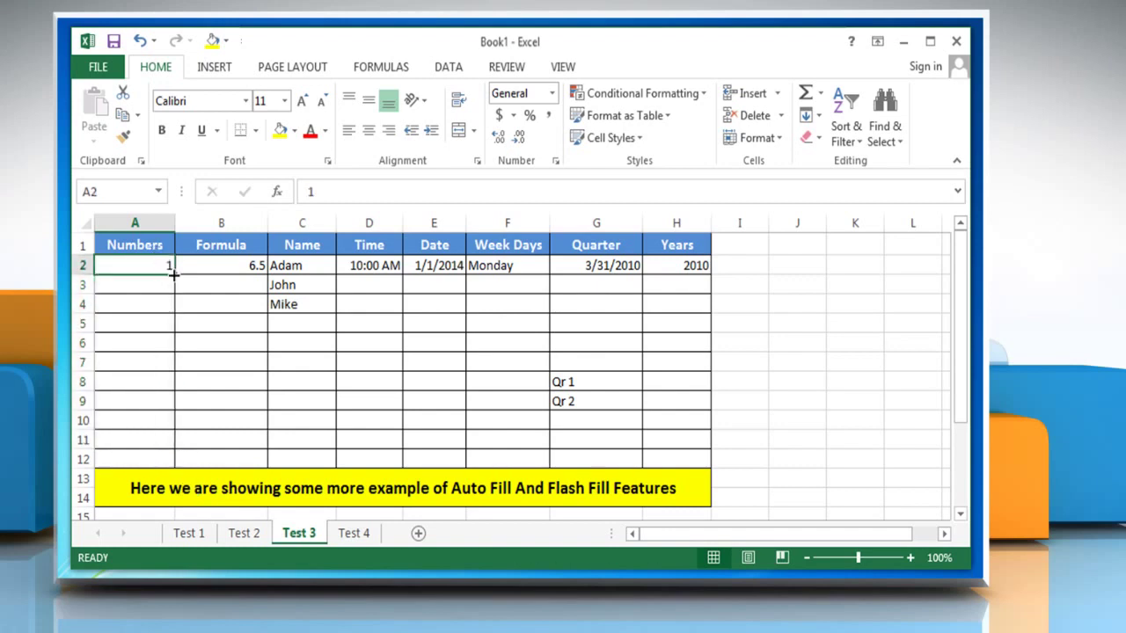
{"action": "left_click_drag", "start_coordinate": [175, 275], "coordinate": [175, 449]}
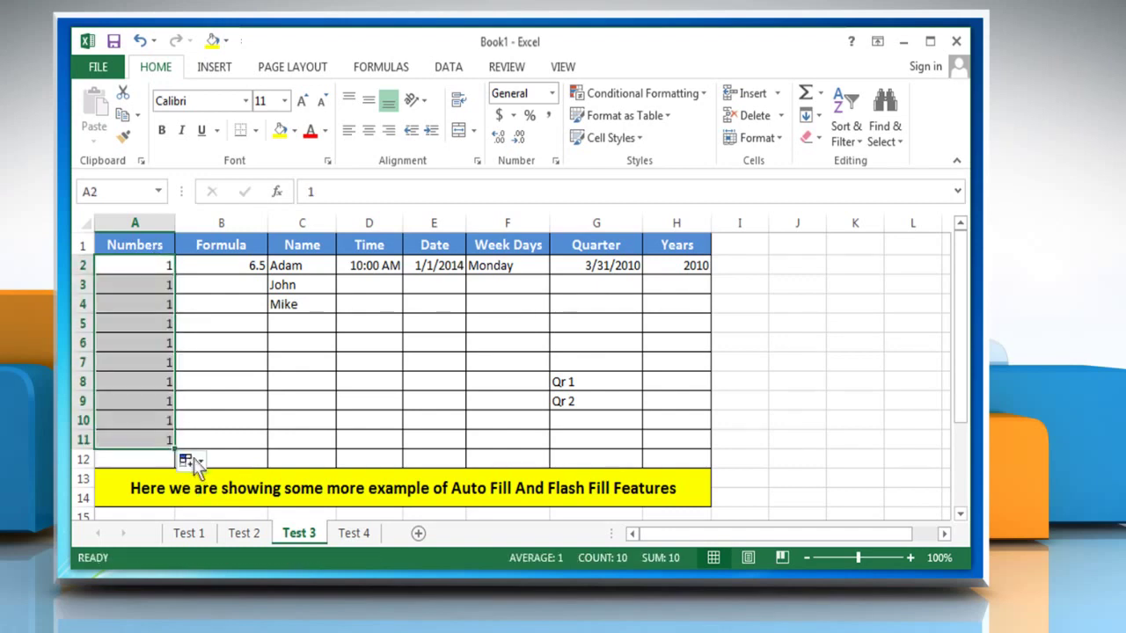
{"action": "left_click", "coordinate": [197, 463]}
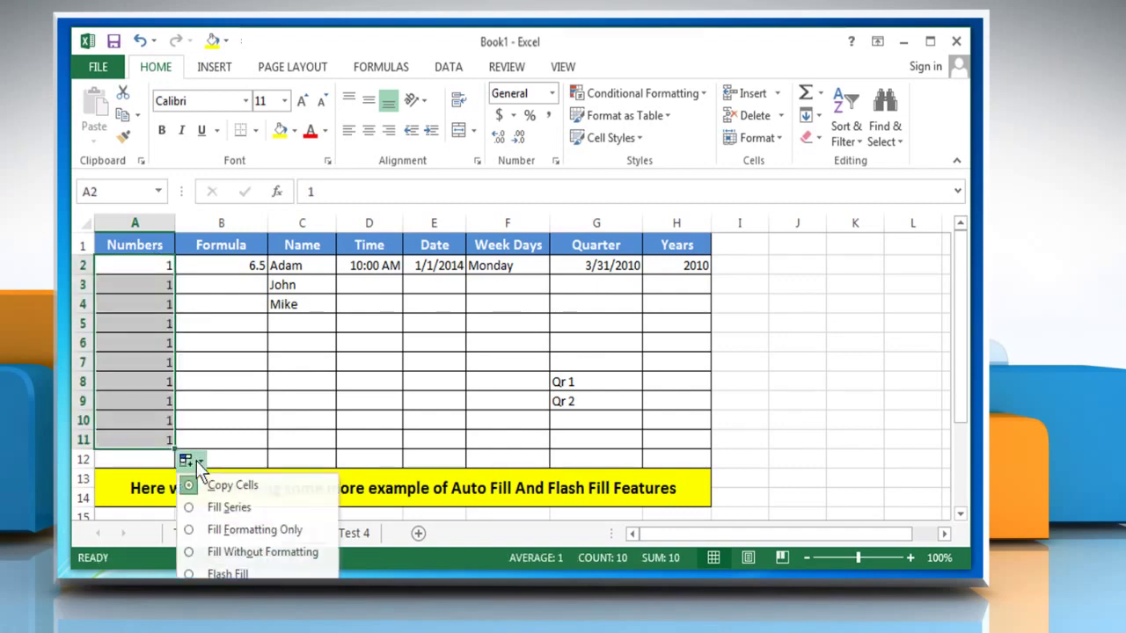
{"action": "left_click", "coordinate": [231, 508]}
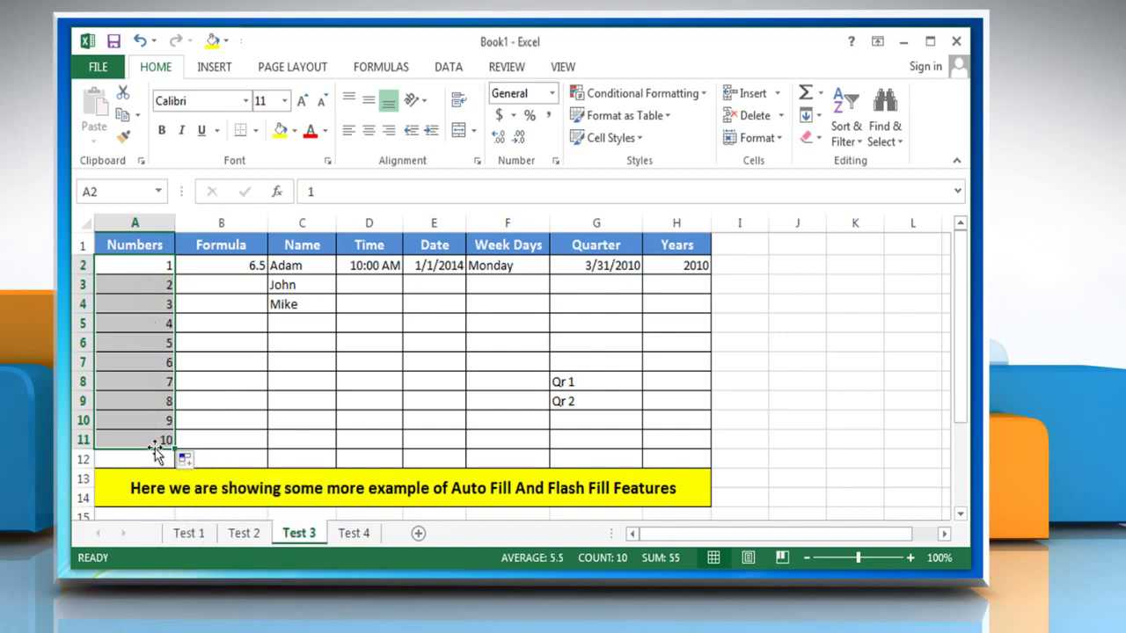
- Copy the B2 formula down to B11 and select the Adam, John, Mike names
{"action": "left_click", "coordinate": [244, 266]}
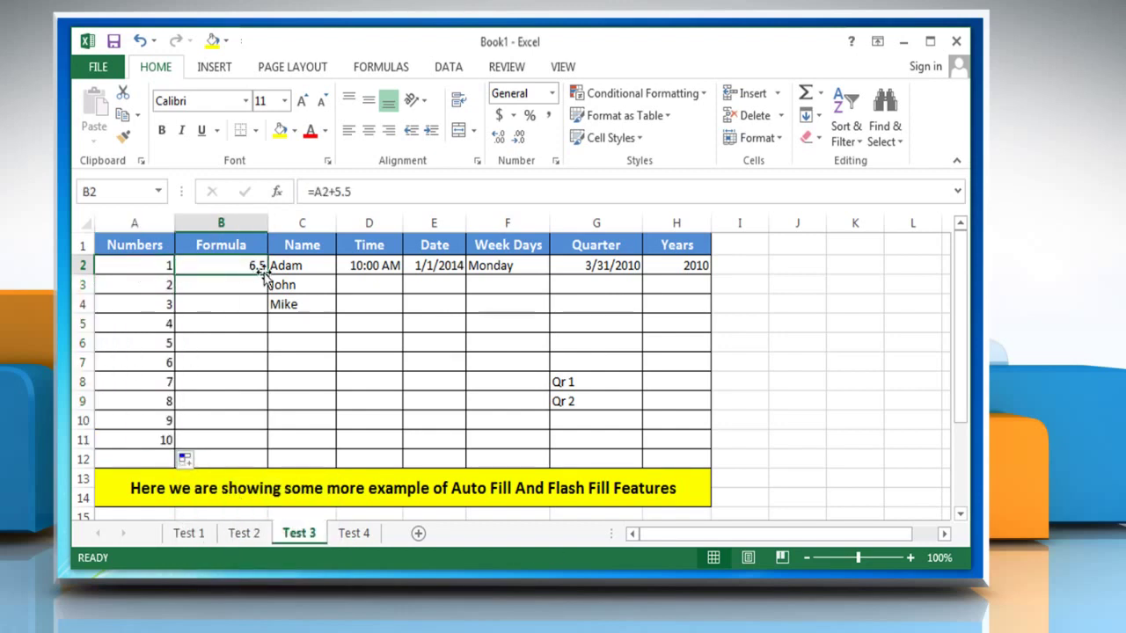
{"action": "left_click_drag", "start_coordinate": [266, 274], "coordinate": [264, 450]}
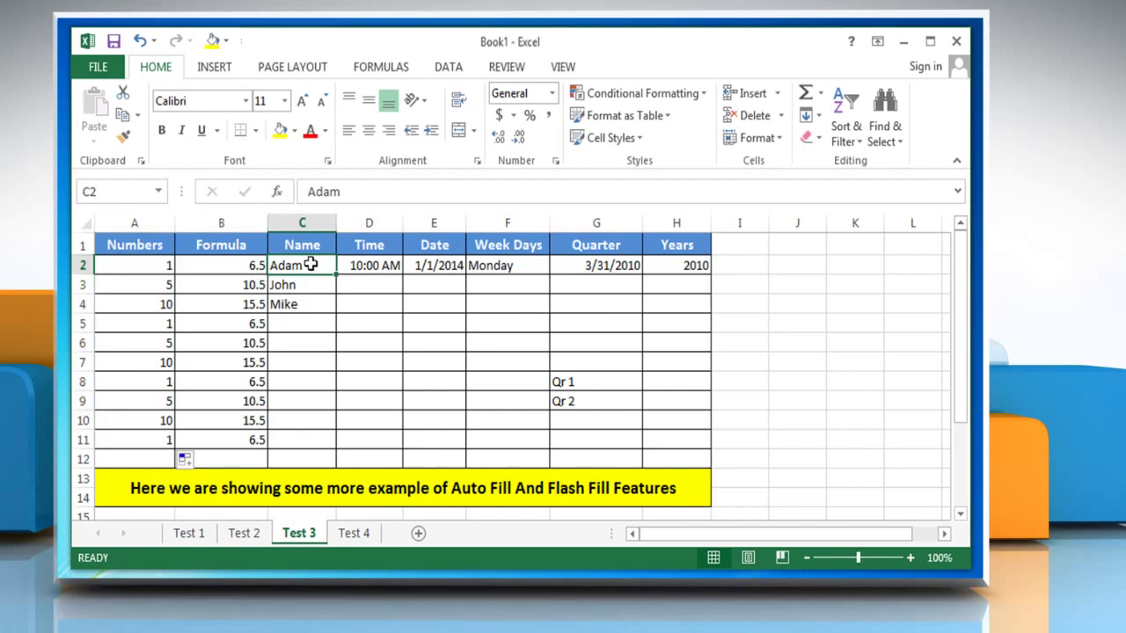
{"action": "left_click_drag", "start_coordinate": [307, 265], "coordinate": [311, 443]}
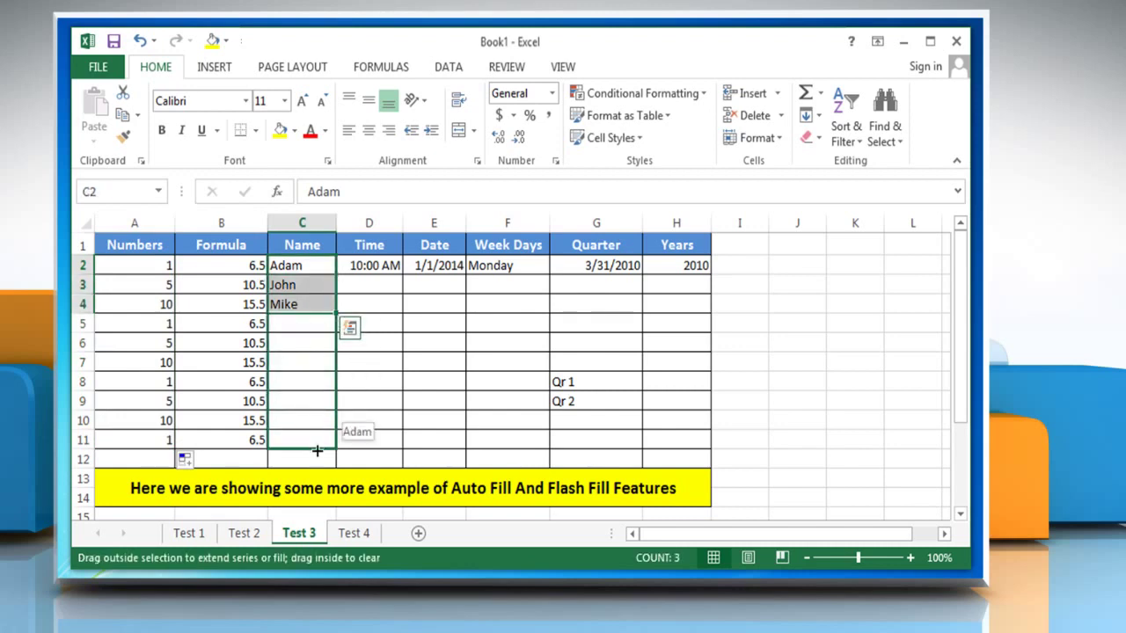
- Fill the 10:00 AM time from D2 down the Time column, then clear it
{"action": "left_click", "coordinate": [376, 265]}
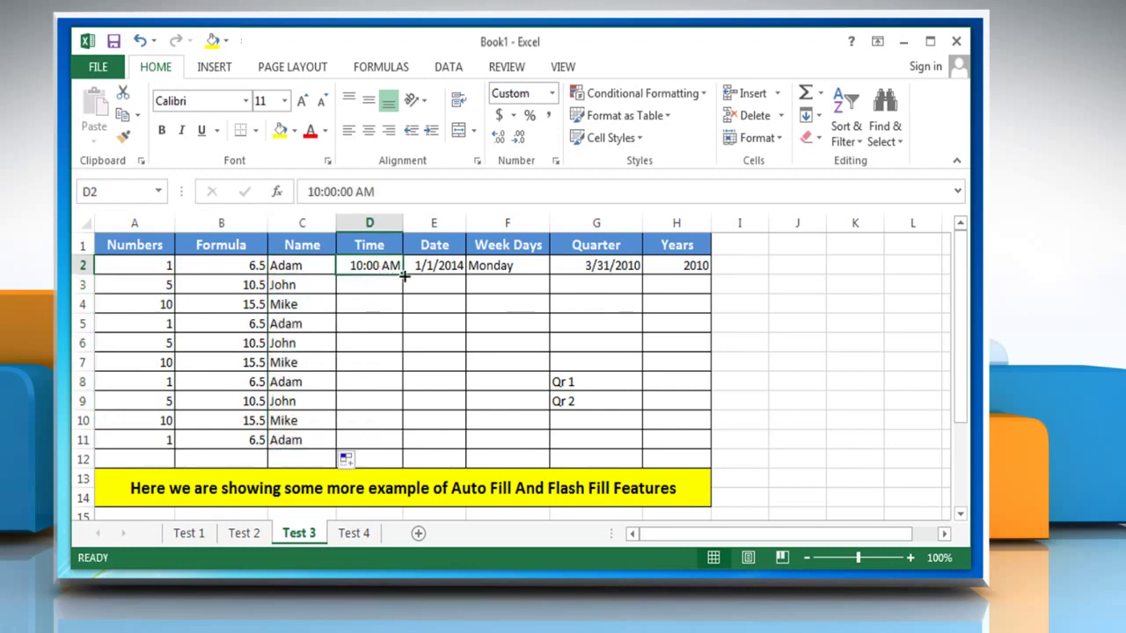
{"action": "left_click_drag", "start_coordinate": [402, 274], "coordinate": [402, 346]}
{"action": "left_click_drag", "start_coordinate": [387, 442], "coordinate": [387, 441]}
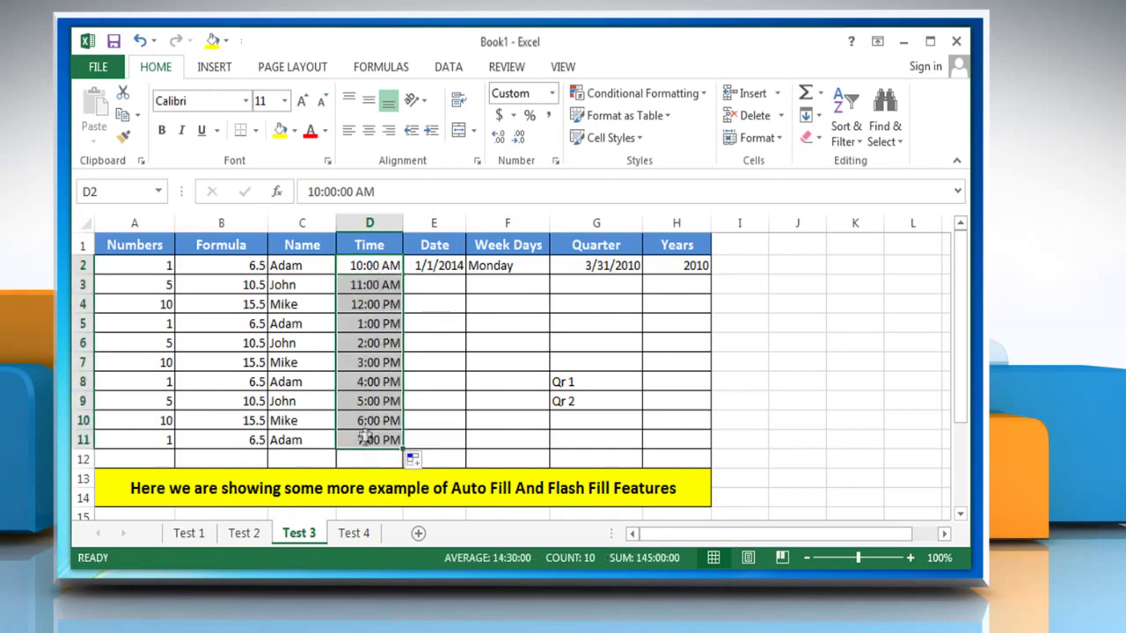
{"action": "left_click_drag", "start_coordinate": [374, 284], "coordinate": [377, 440]}
{"action": "key", "text": "Delete"}
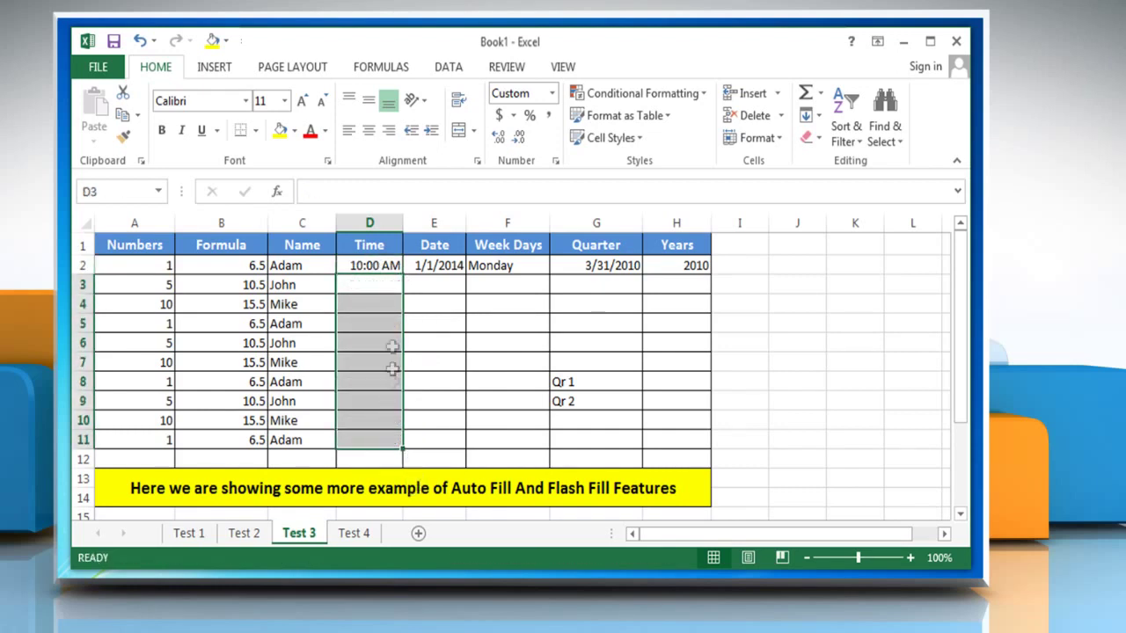
- Enter 10:30 in D3 and extend D2:D3 in half-hour steps to D11
{"action": "left_click", "coordinate": [374, 284]}
{"action": "type", "text": "10:30 AM"}
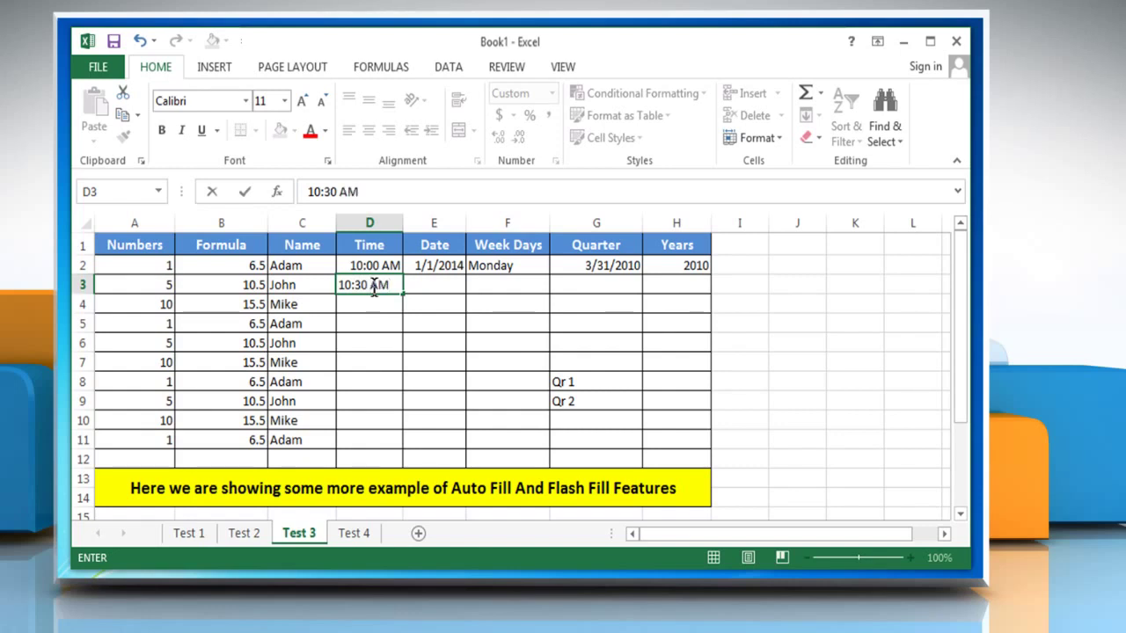
{"action": "key", "text": "Return"}
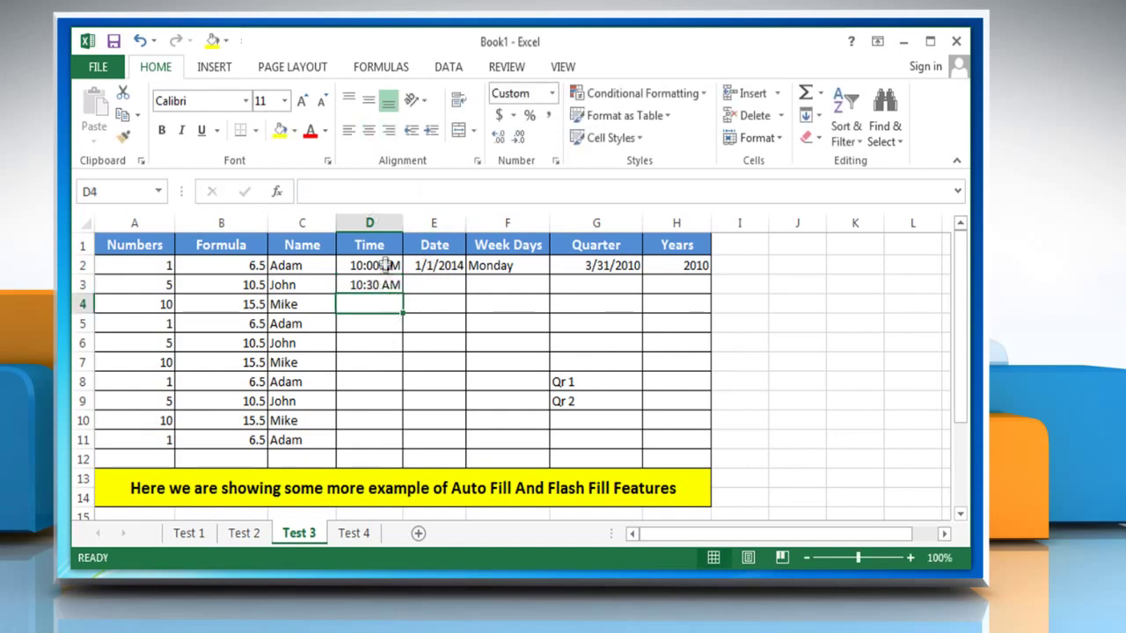
{"action": "mouse_move", "coordinate": [363, 264]}
{"action": "left_mouse_down"}
{"action": "mouse_move", "coordinate": [390, 284]}
{"action": "mouse_move", "coordinate": [397, 454]}
{"action": "left_mouse_up"}
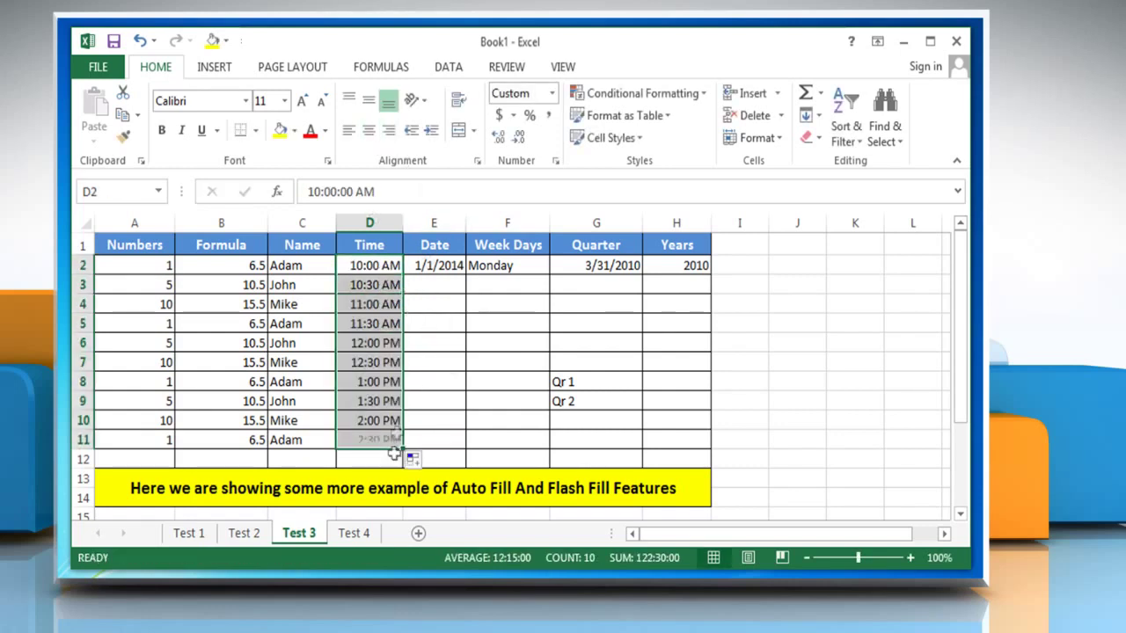
- Fill E2:E11 with yearly 1/1 dates from 2014 to 2023 via Fill Years
{"action": "left_click", "coordinate": [441, 267]}
{"action": "left_click_drag", "start_coordinate": [466, 274], "coordinate": [466, 450]}
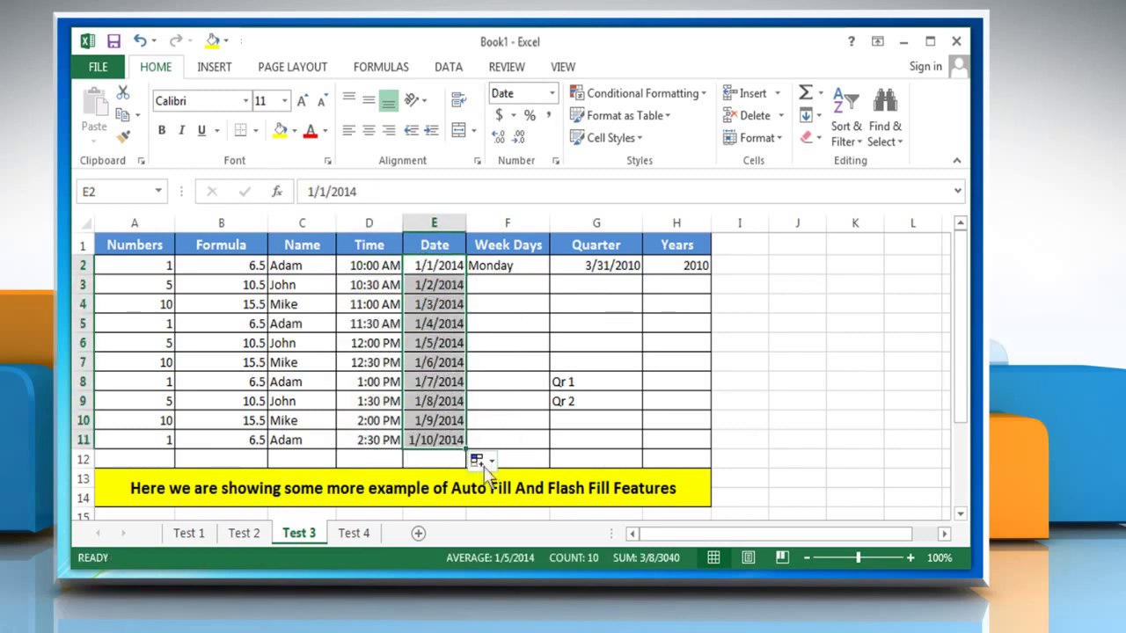
{"action": "left_click", "coordinate": [491, 464]}
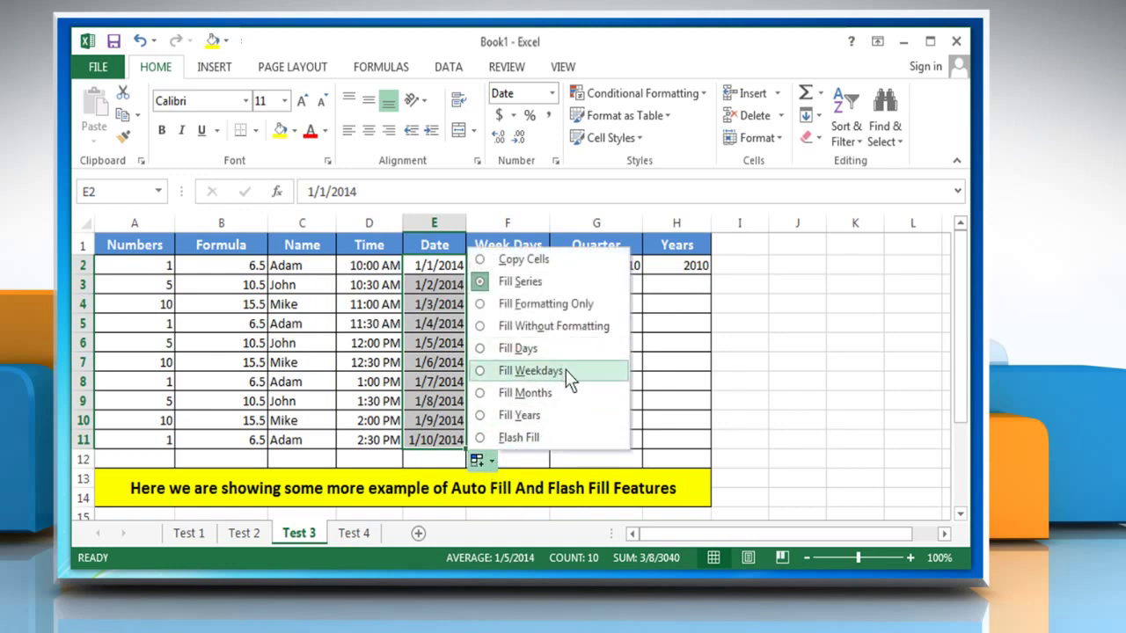
{"action": "left_click", "coordinate": [554, 423]}
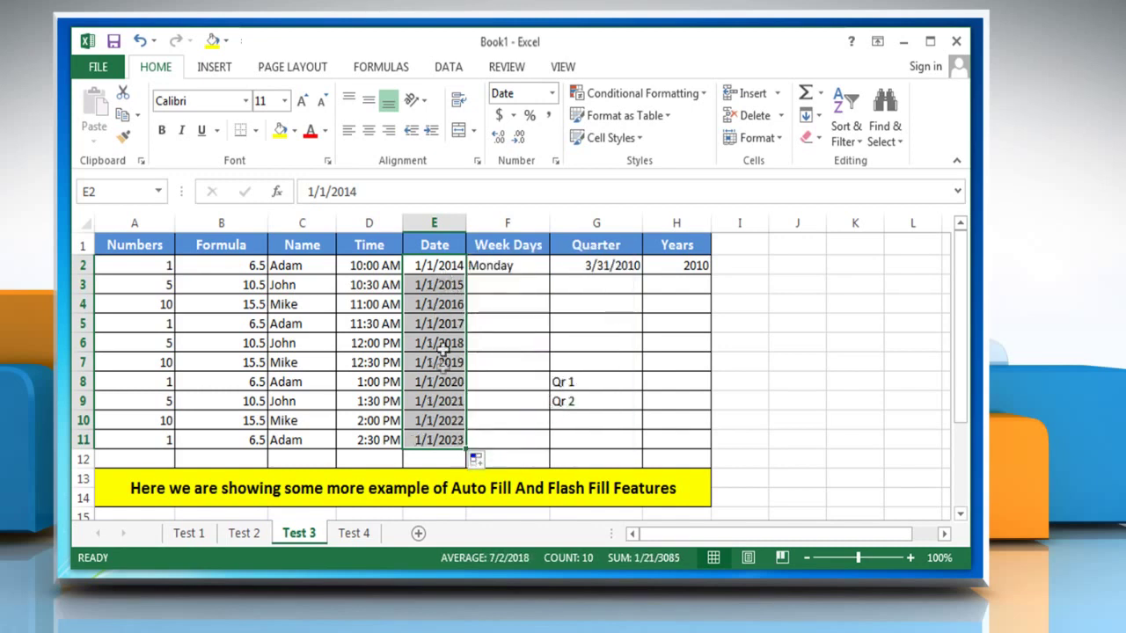
- Fill F2:F11 with weekdays only, starting Monday, via Fill Weekdays
{"action": "left_click", "coordinate": [521, 267]}
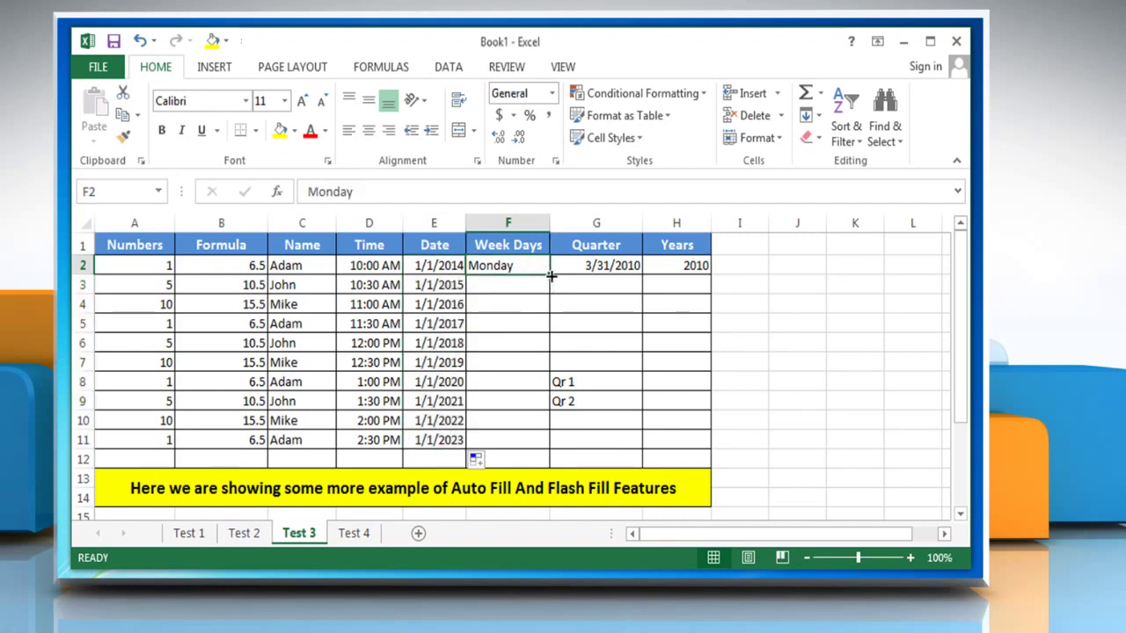
{"action": "left_click_drag", "start_coordinate": [551, 276], "coordinate": [549, 447]}
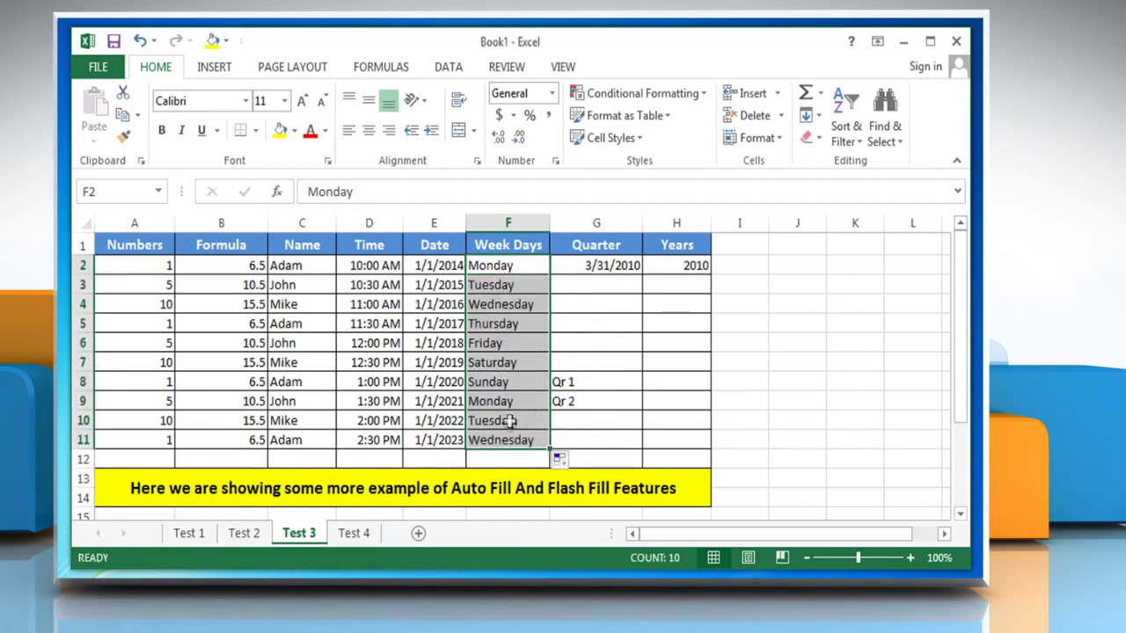
{"action": "left_click", "coordinate": [573, 461]}
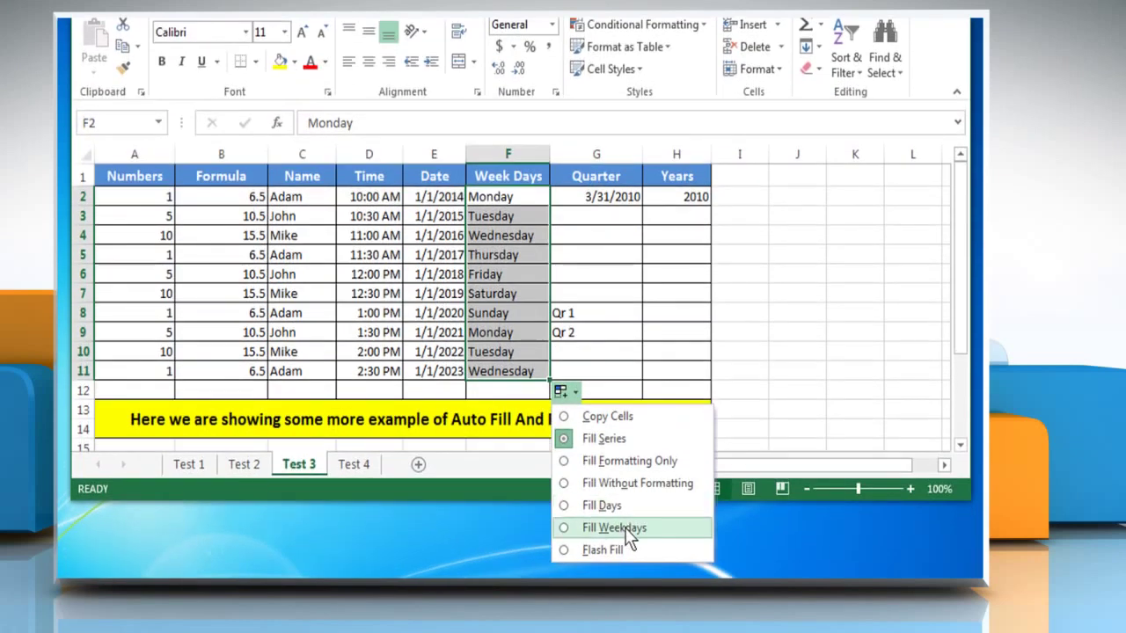
{"action": "left_click", "coordinate": [614, 528]}
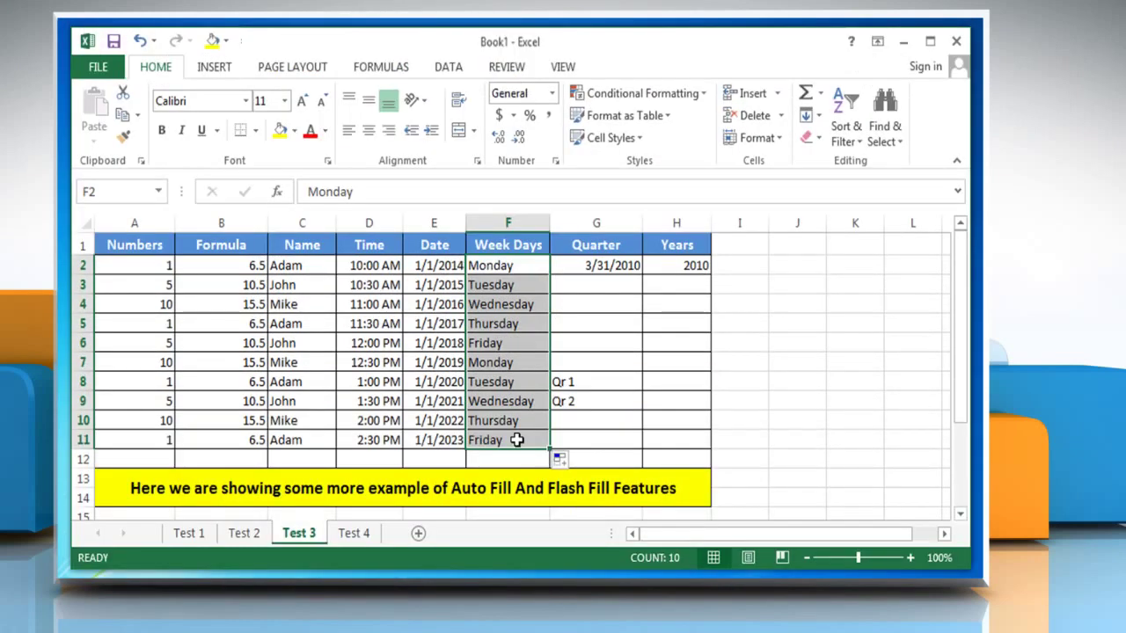
- Enter 6/30/2010 in G3 and extend the quarter-end dates down to G7
{"action": "left_click", "coordinate": [607, 283]}
{"action": "type", "text": "6/30/2010"}
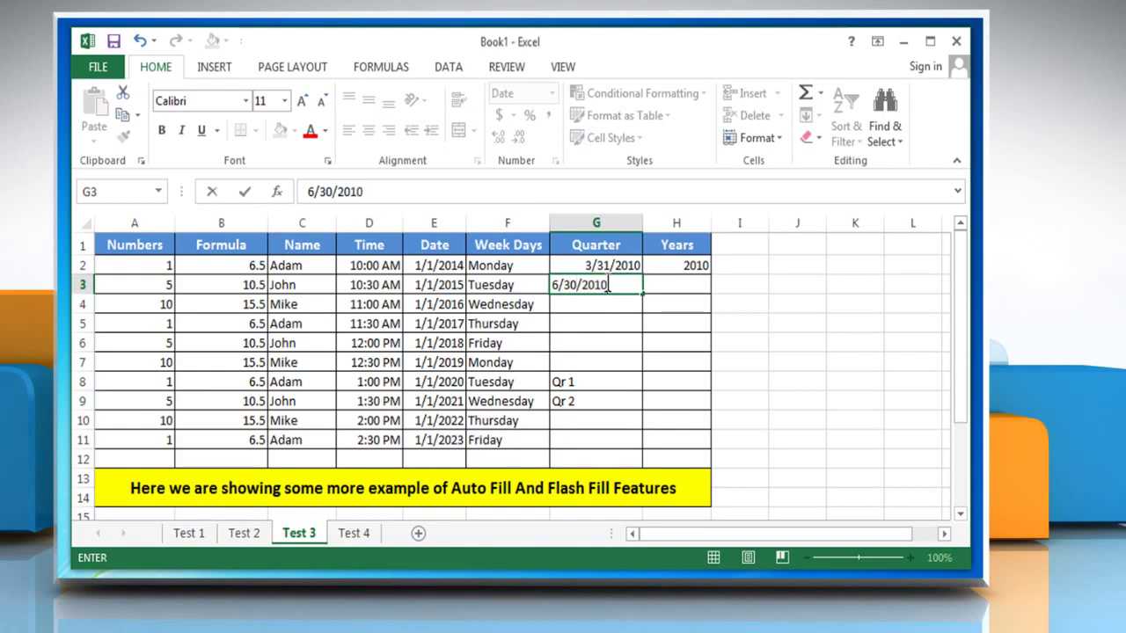
{"action": "key", "text": "Return"}
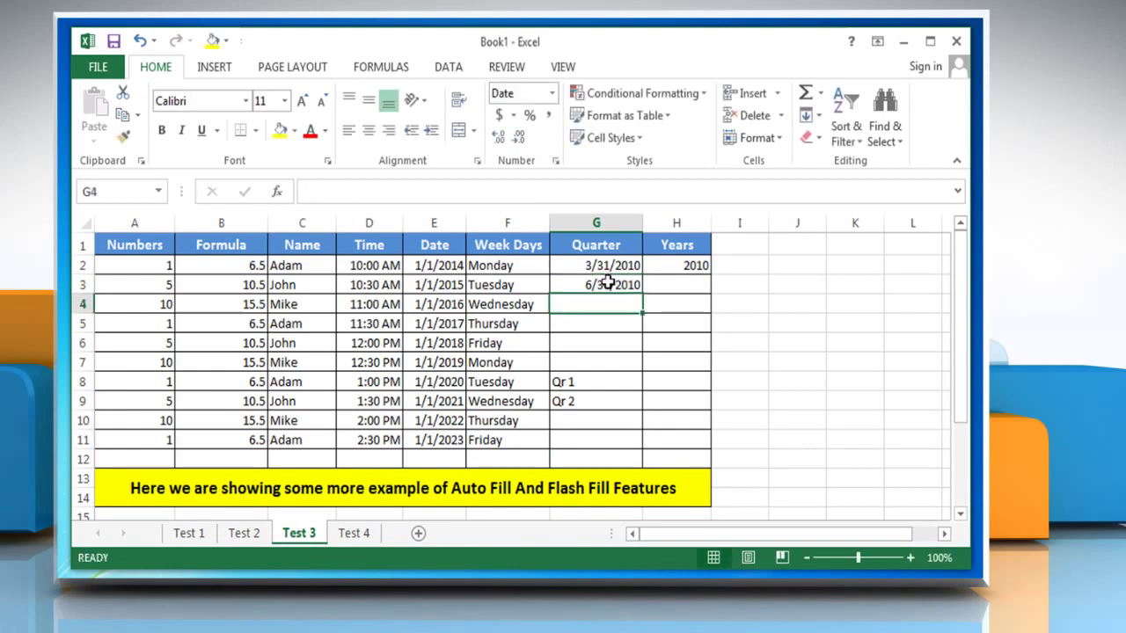
{"action": "mouse_move", "coordinate": [622, 265]}
{"action": "left_mouse_down"}
{"action": "mouse_move", "coordinate": [616, 285]}
{"action": "mouse_move", "coordinate": [641, 369]}
{"action": "mouse_move", "coordinate": [604, 402]}
{"action": "mouse_move", "coordinate": [644, 449]}
{"action": "left_mouse_up"}
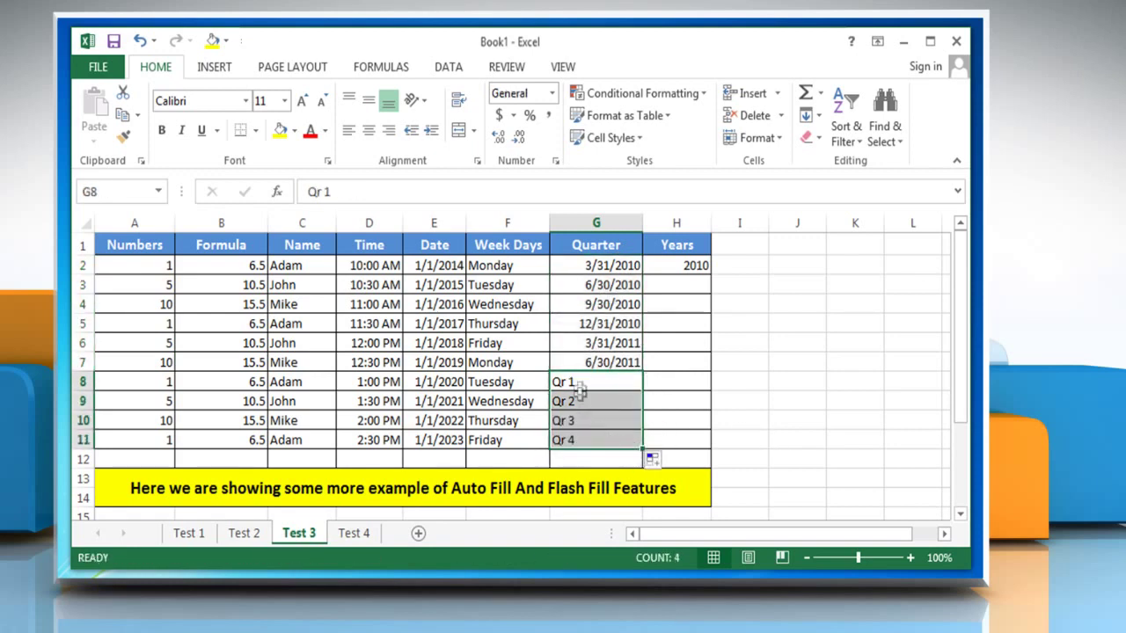
- Number the Years column 2010 through 2019 with Fill Series on H2:H11
{"action": "left_click", "coordinate": [693, 264]}
{"action": "left_click_drag", "start_coordinate": [711, 275], "coordinate": [703, 449]}
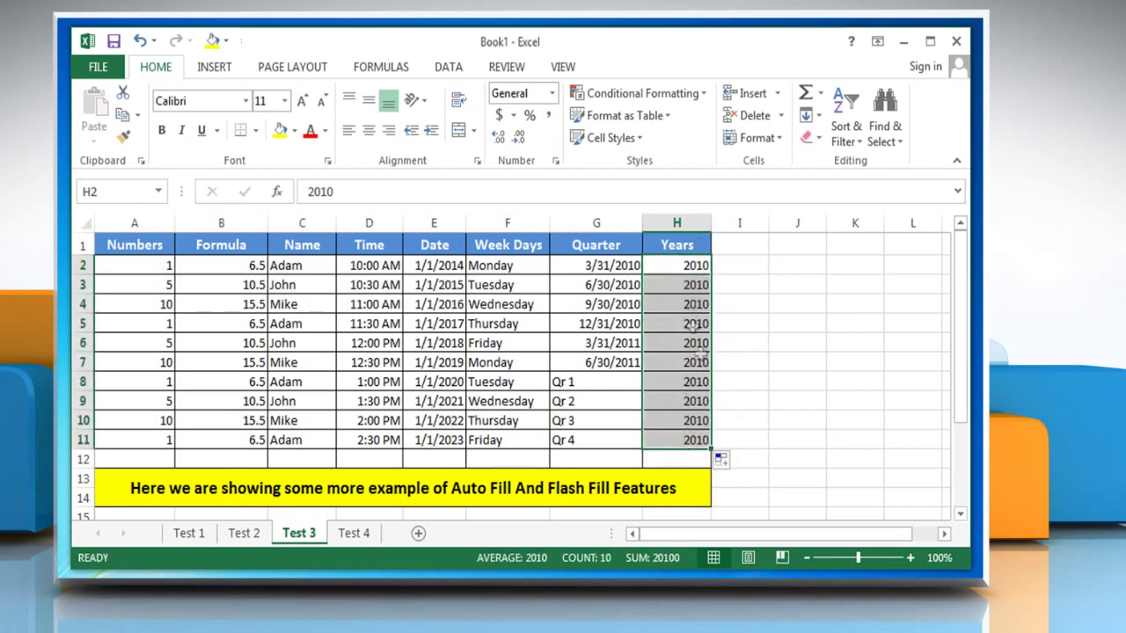
{"action": "left_click", "coordinate": [737, 462]}
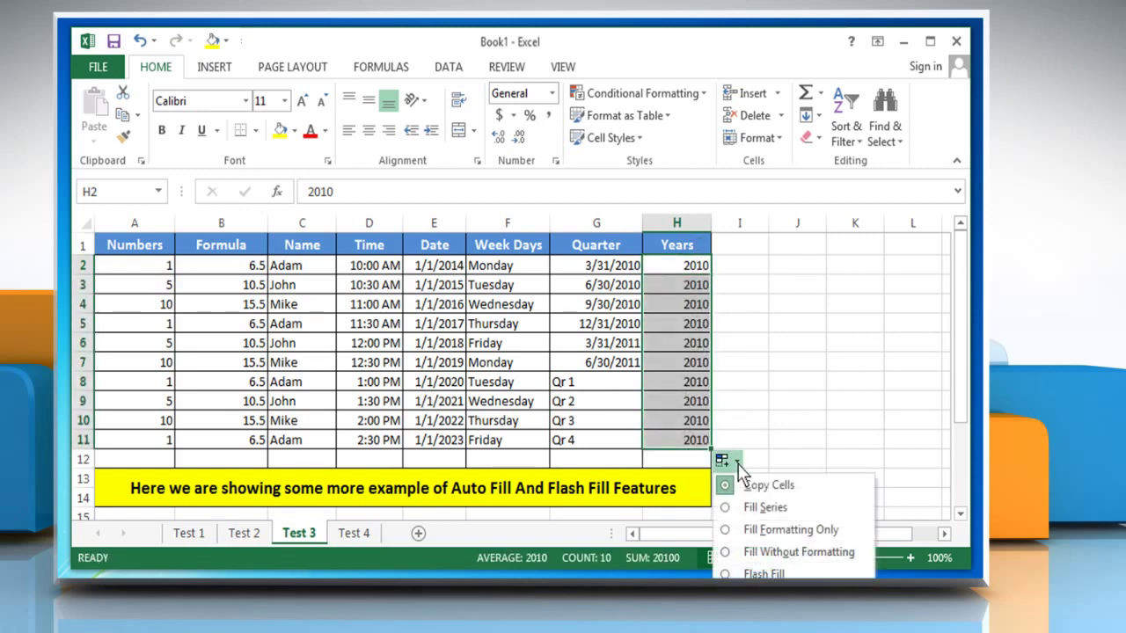
{"action": "left_click", "coordinate": [759, 507]}
{"action": "left_click", "coordinate": [735, 247]}
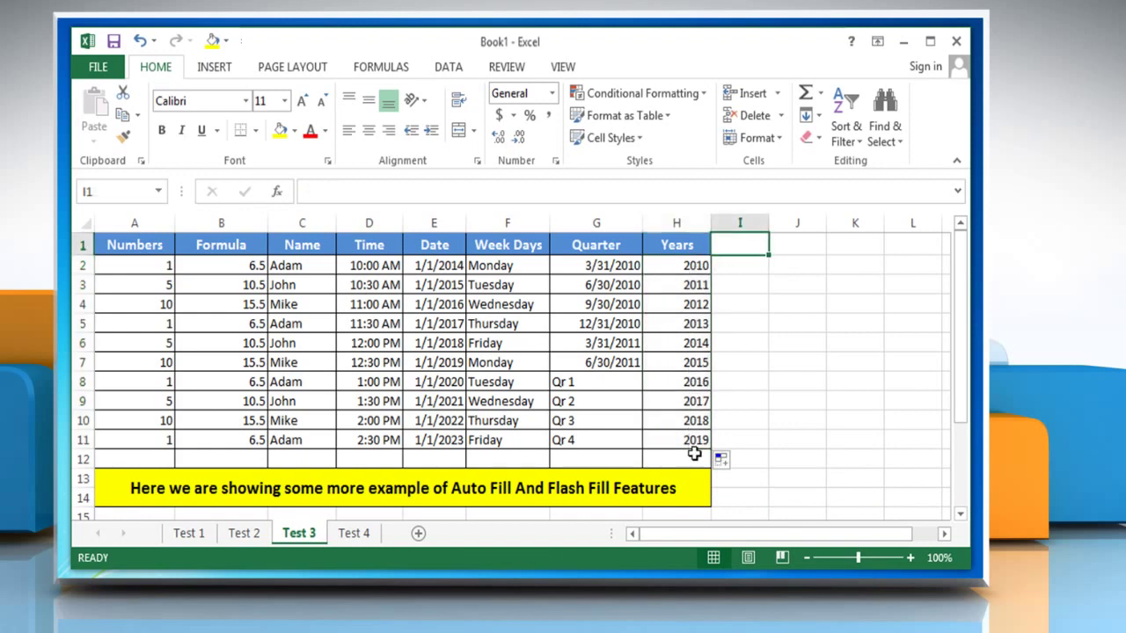
{"action": "left_click", "coordinate": [355, 533]}
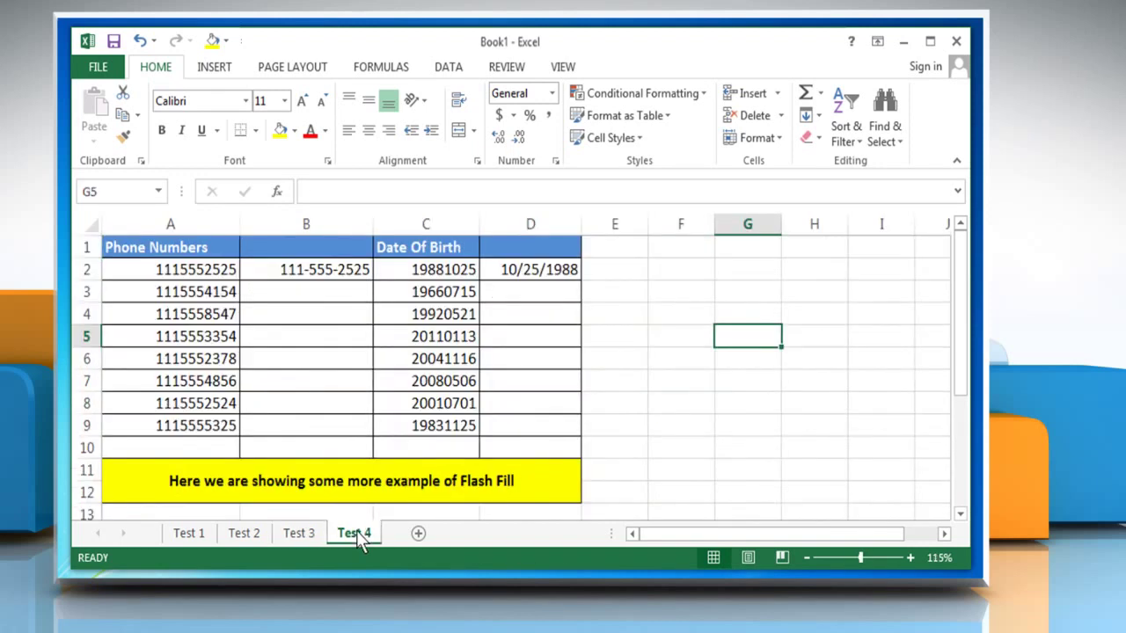
{"action": "left_click", "coordinate": [332, 270]}
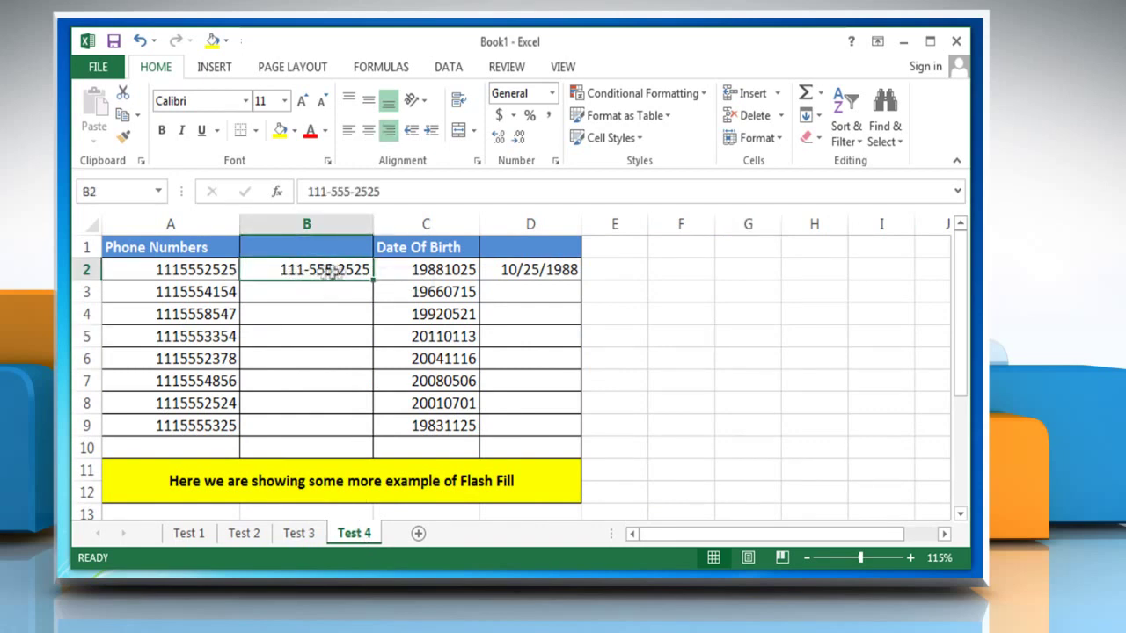
{"action": "left_click", "coordinate": [293, 296]}
{"action": "type", "text": "1"}
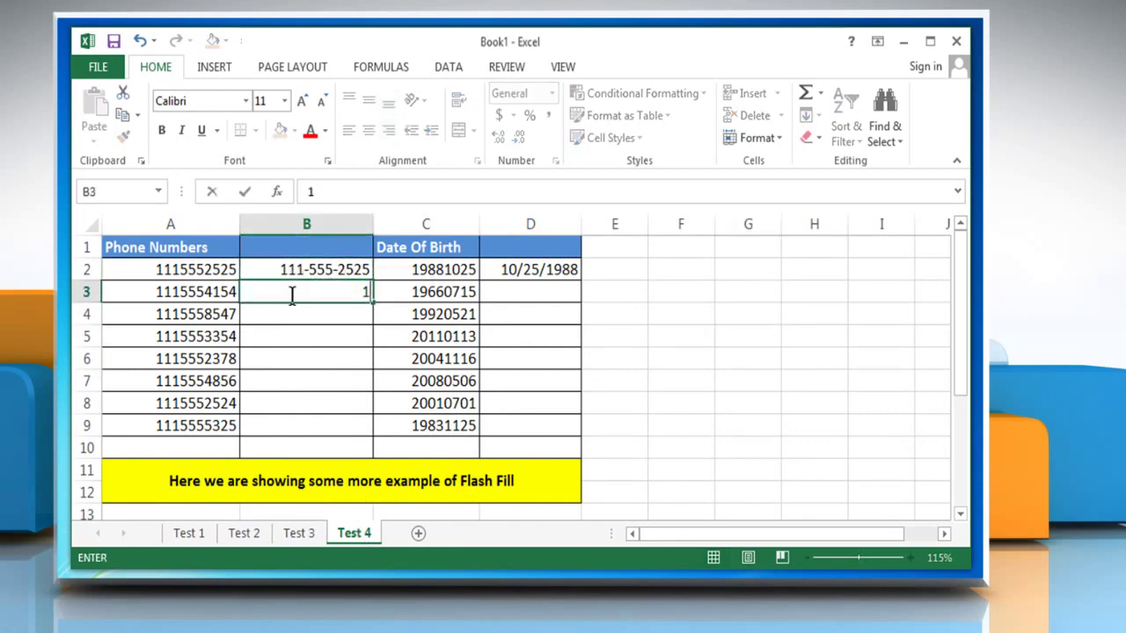
{"action": "type", "text": "-555"}
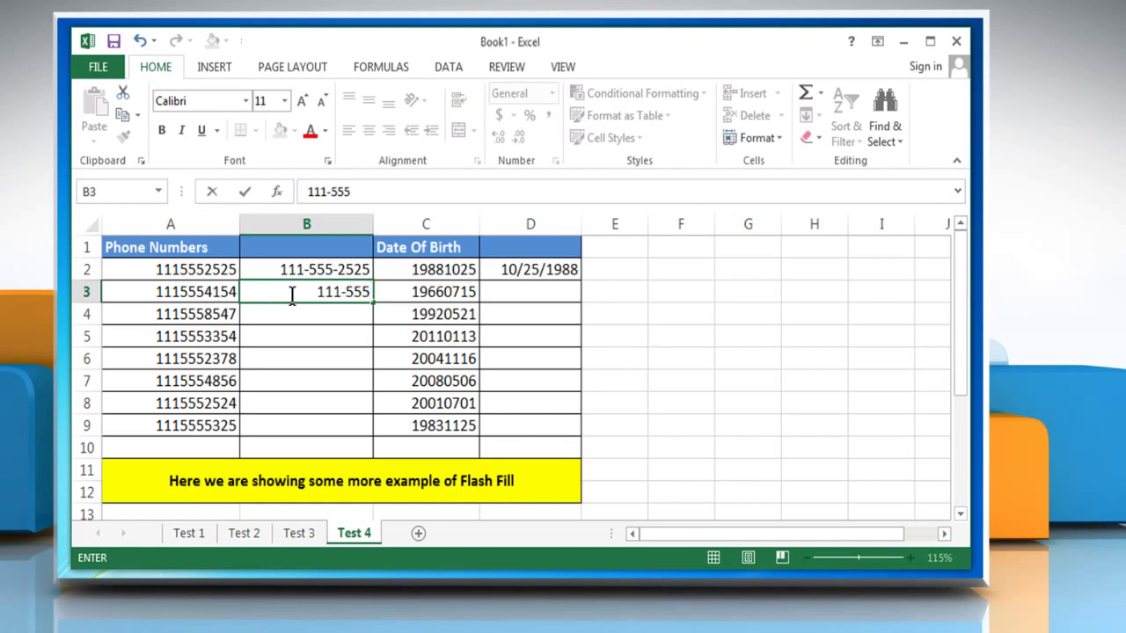
{"action": "type", "text": "-4154"}
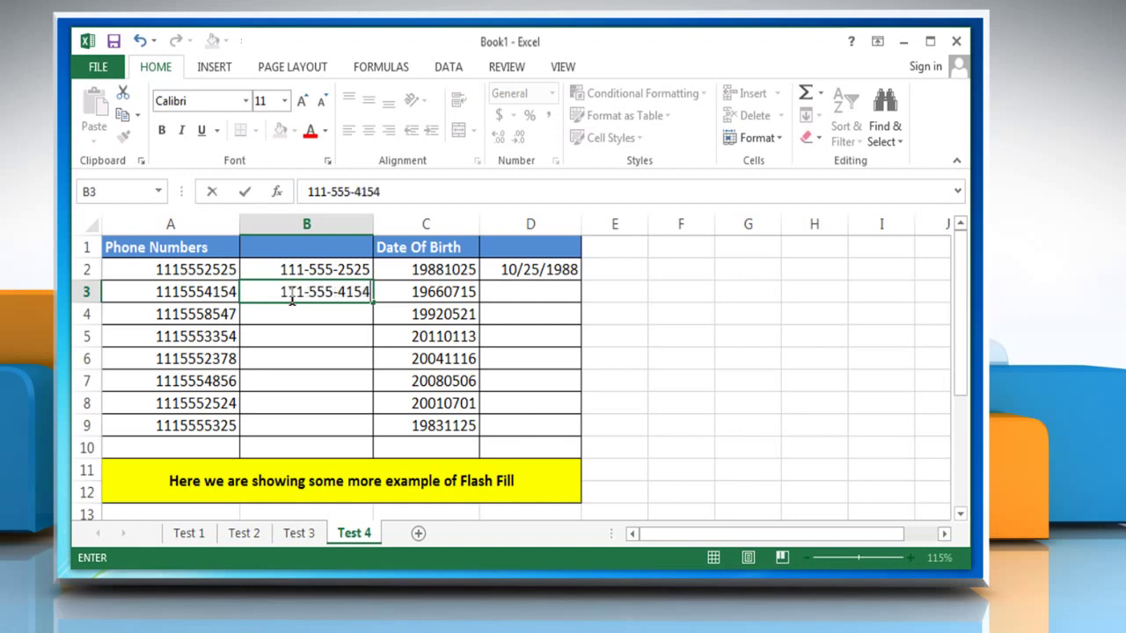
{"action": "key", "text": "Return"}
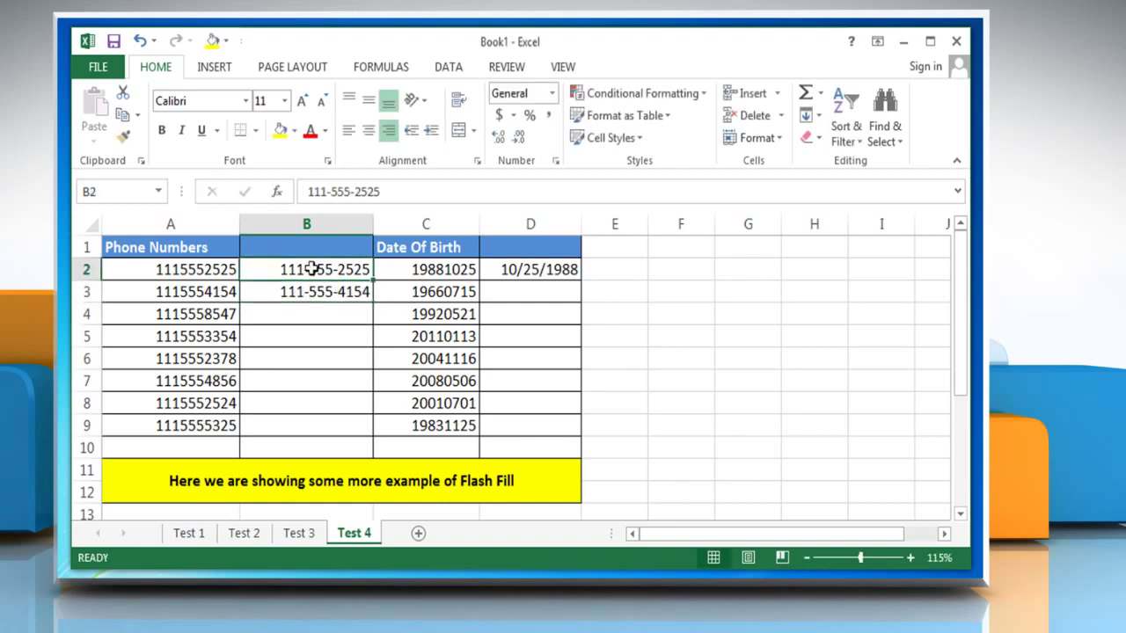
{"action": "left_click_drag", "start_coordinate": [297, 269], "coordinate": [374, 437]}
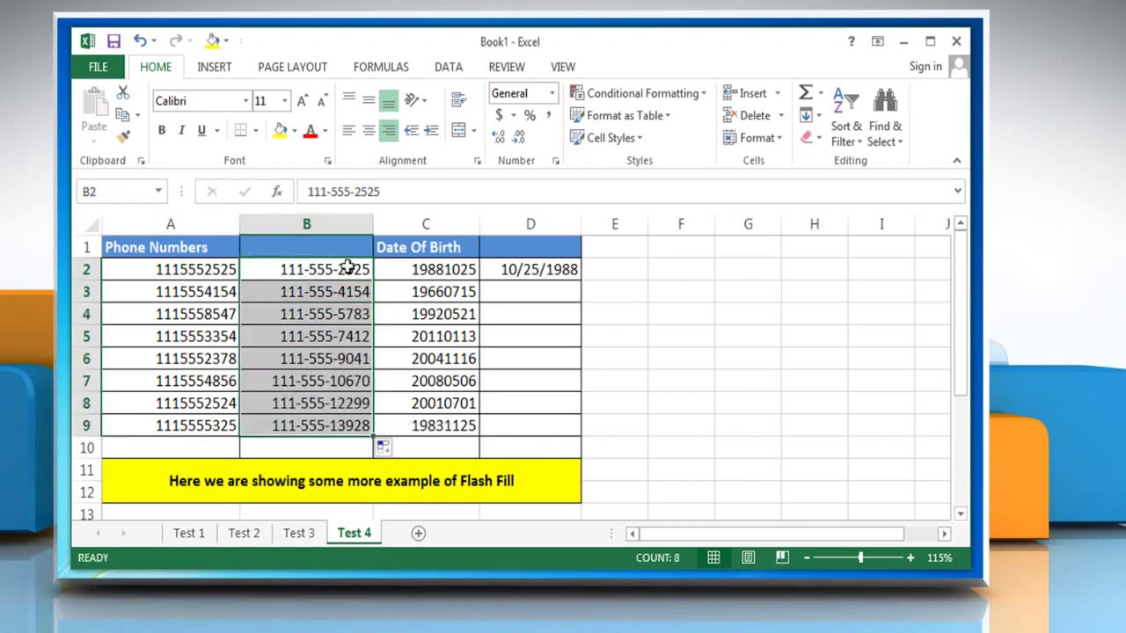
{"action": "left_click", "coordinate": [395, 452]}
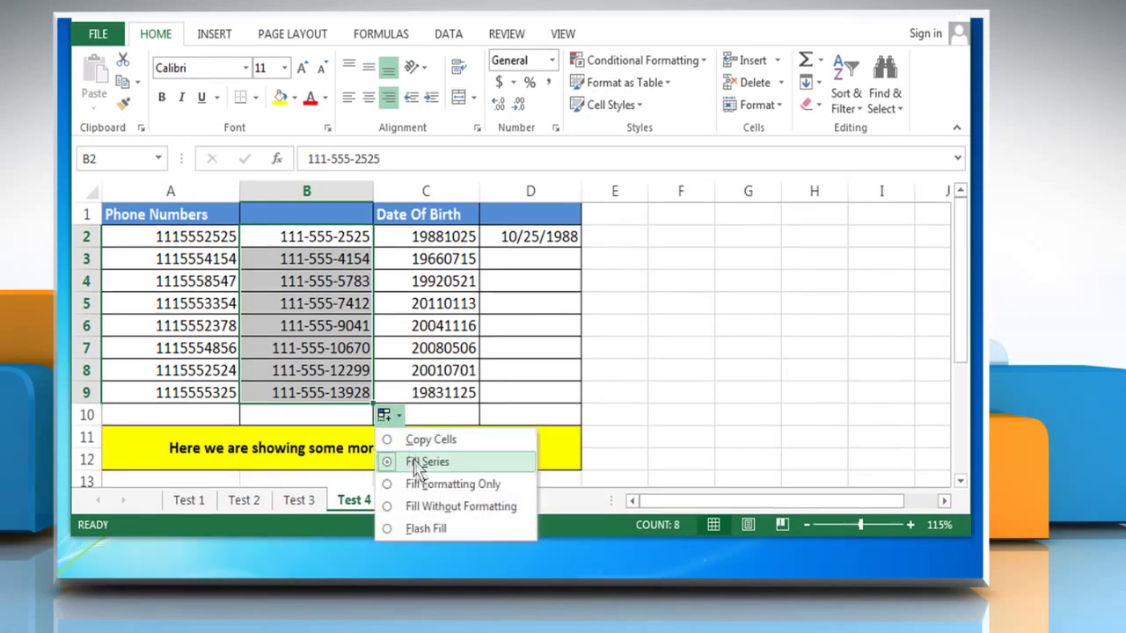
{"action": "left_click", "coordinate": [431, 529]}
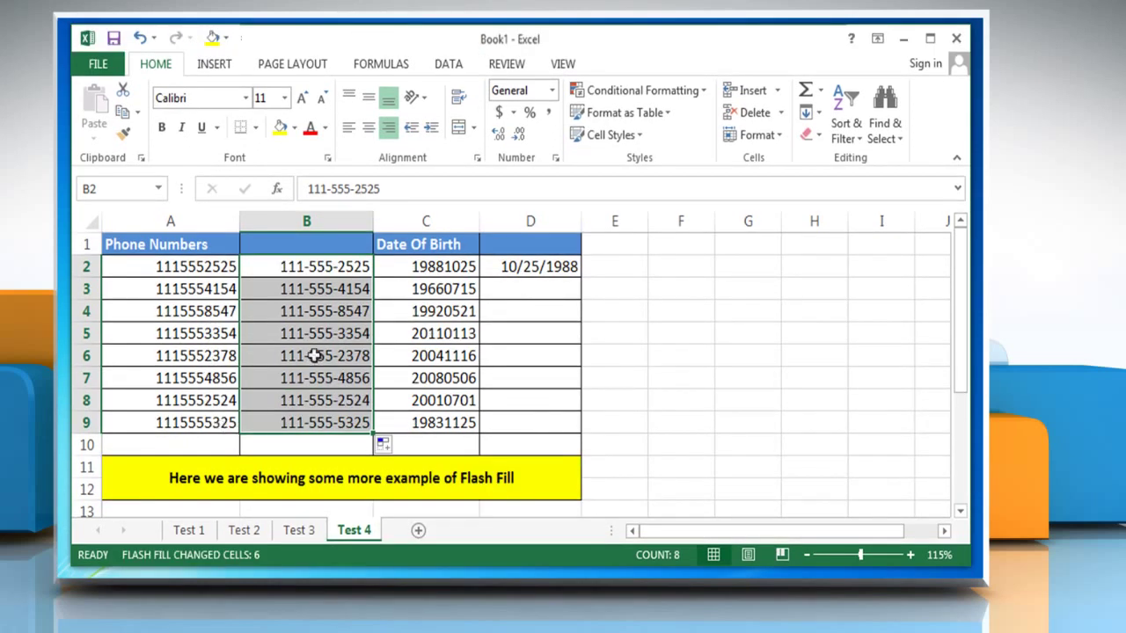